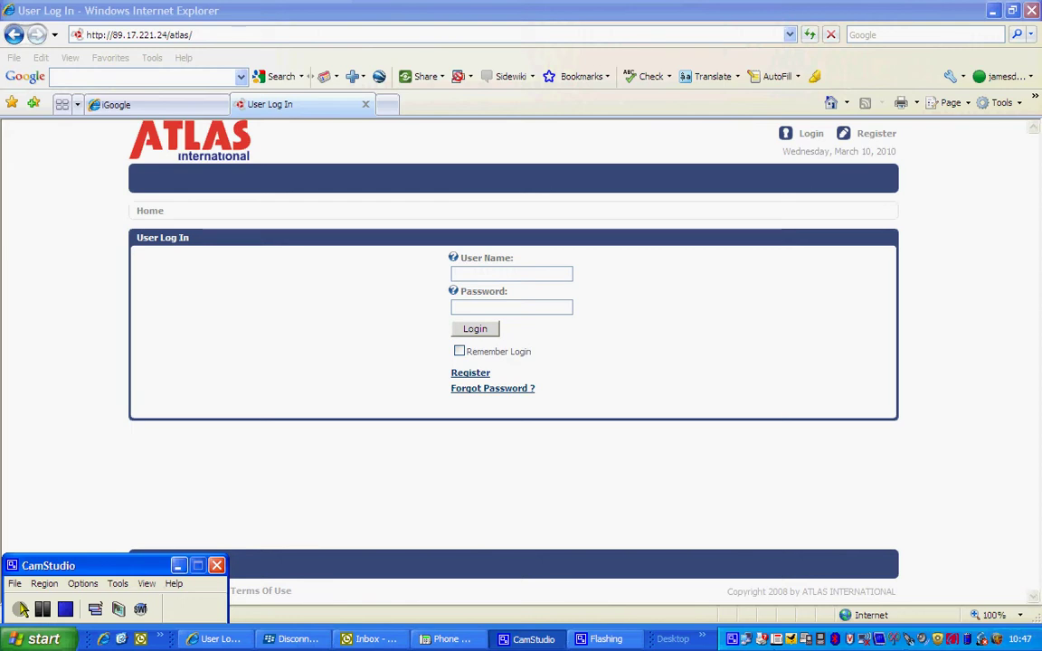
# Start the CamStudio screen recording and bring the ATLAS User Log In page to the front.
pyautogui.click(19, 609)
pyautogui.click(99, 507)
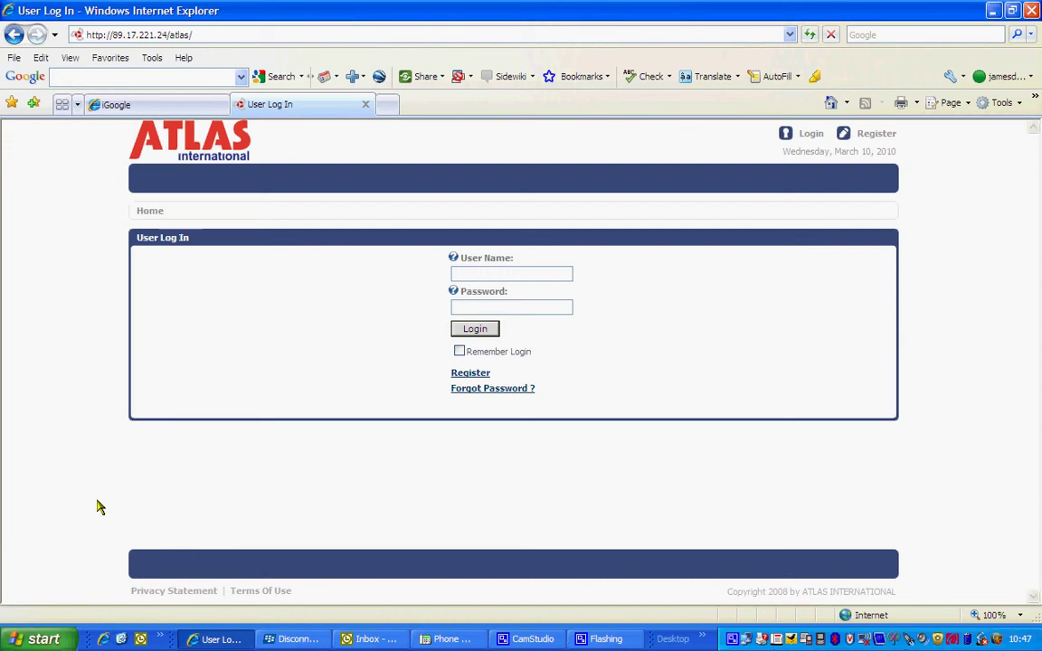
pyautogui.click(468, 376)
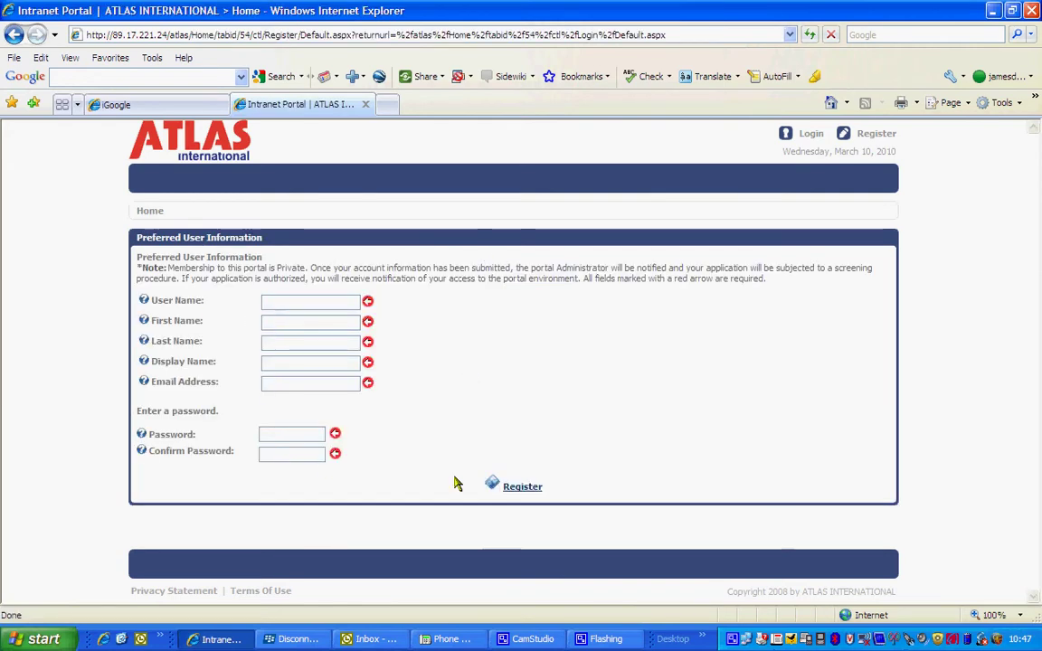
pyautogui.click(13, 34)
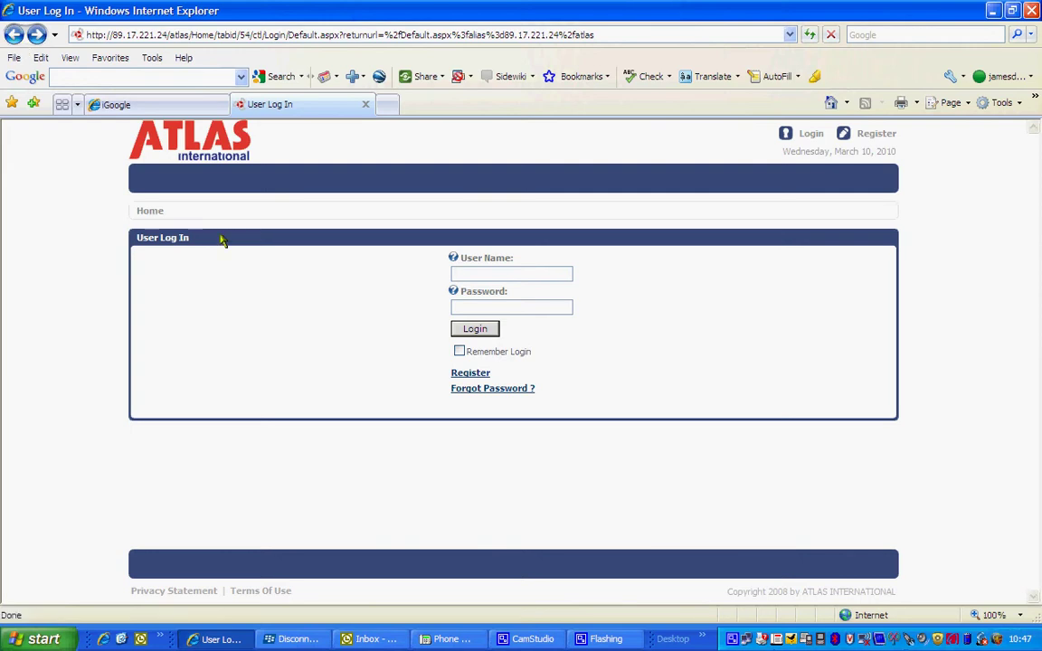
# Enter the user name and password, select the portal's base address, and log in.
pyautogui.moveTo(456, 260)
pyautogui.press('Tab')
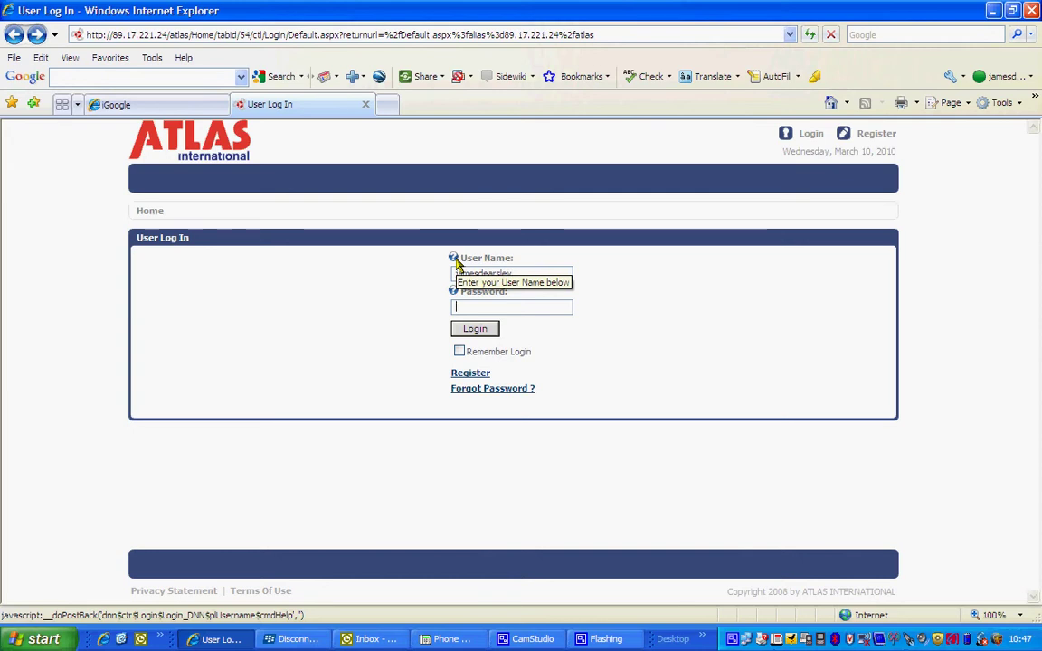
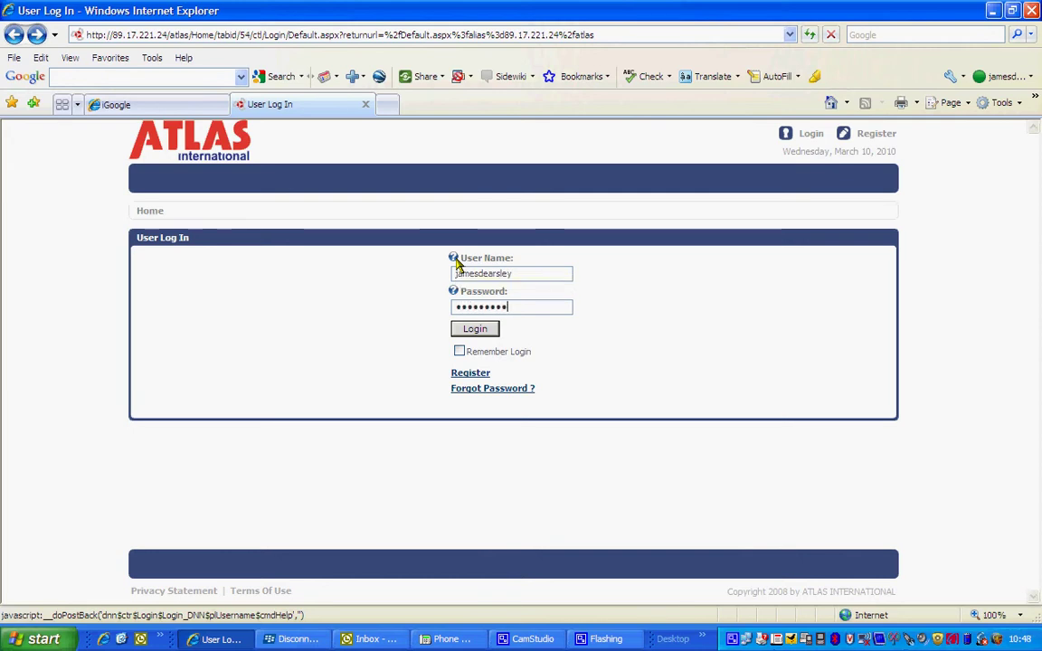
pyautogui.click(193, 38)
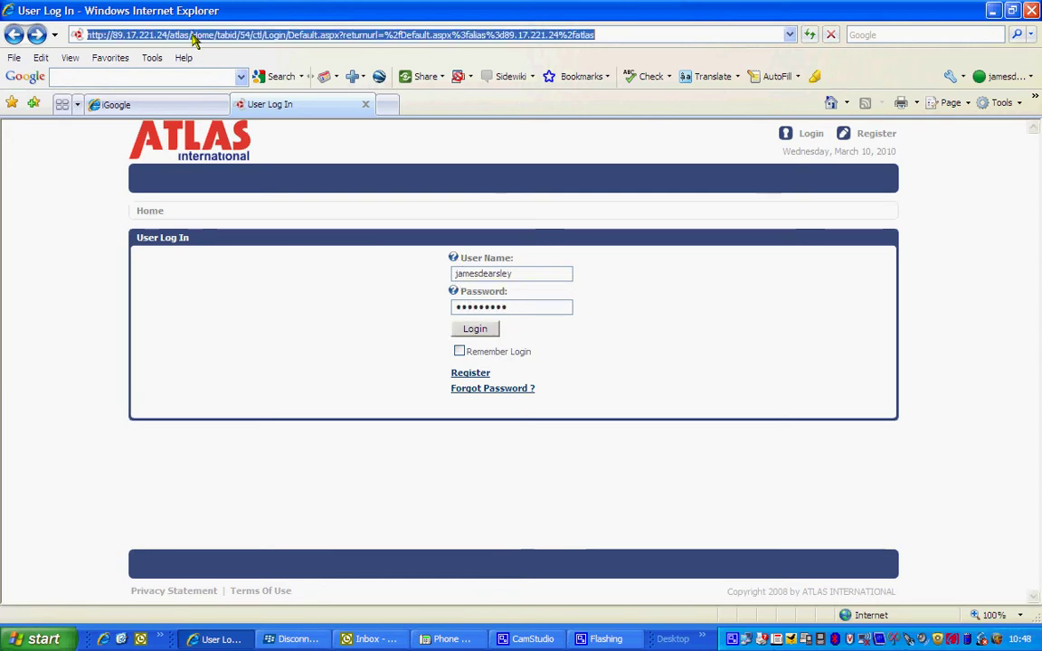
pyautogui.moveTo(191, 36); pyautogui.dragTo(86, 43)
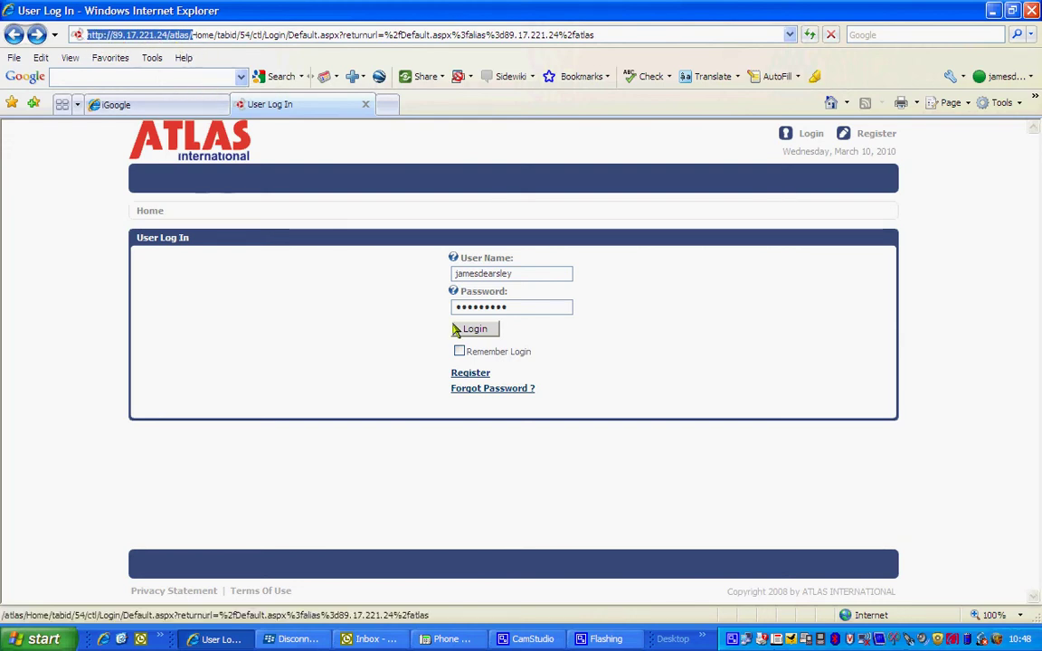
pyautogui.click(482, 336)
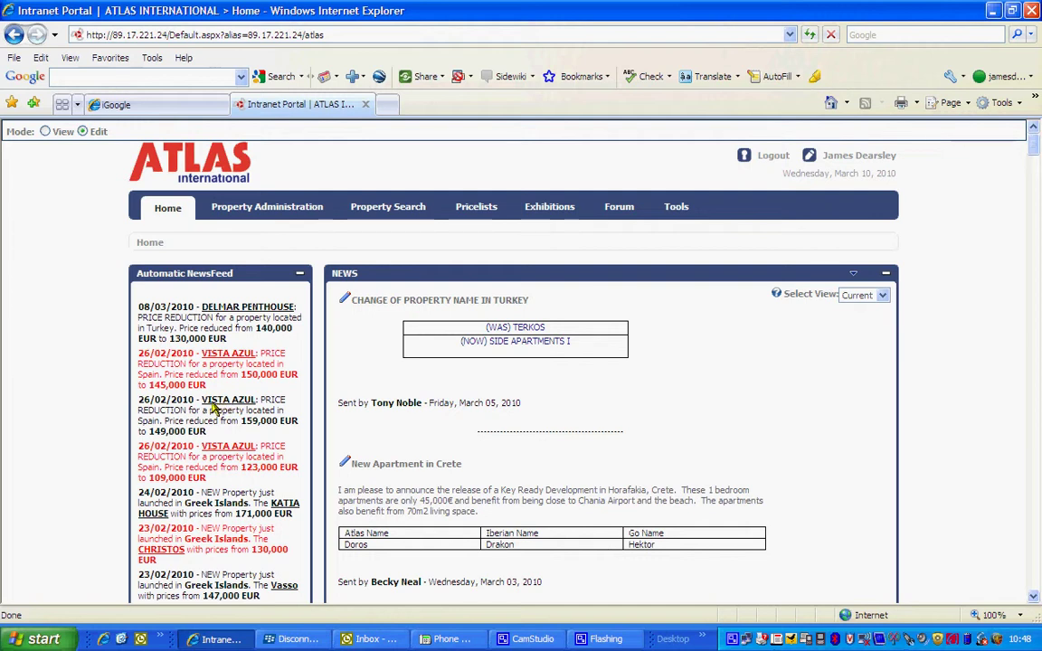
# Scroll through the Home page NEWS posts, including New Developments in Crete, then back up.
pyautogui.scroll(-1, 216, 405)
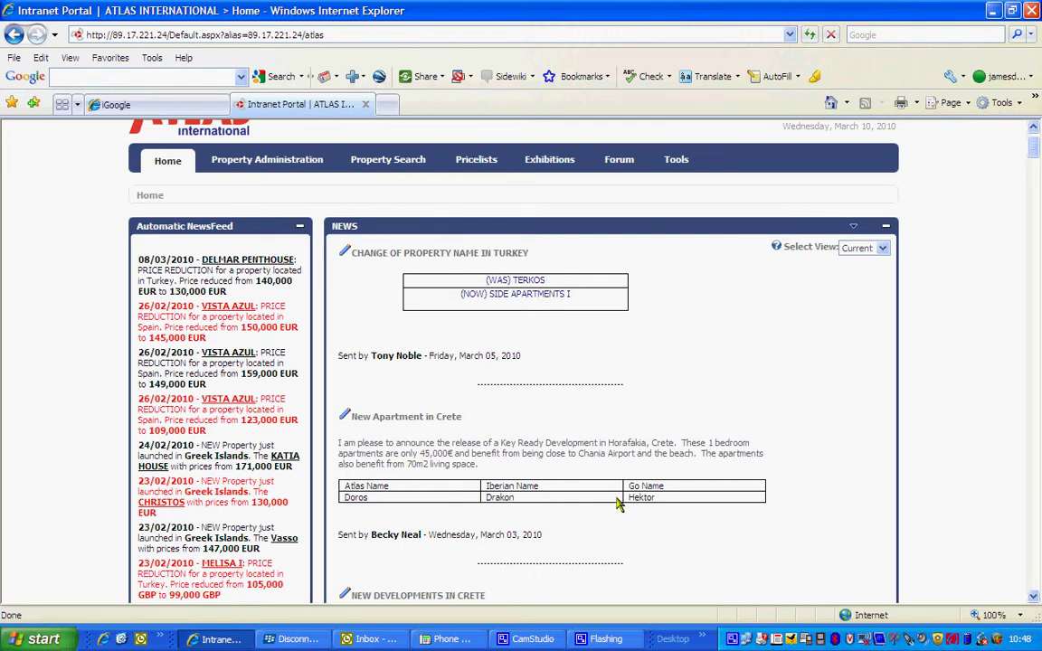
pyautogui.scroll(-5, 636, 490)
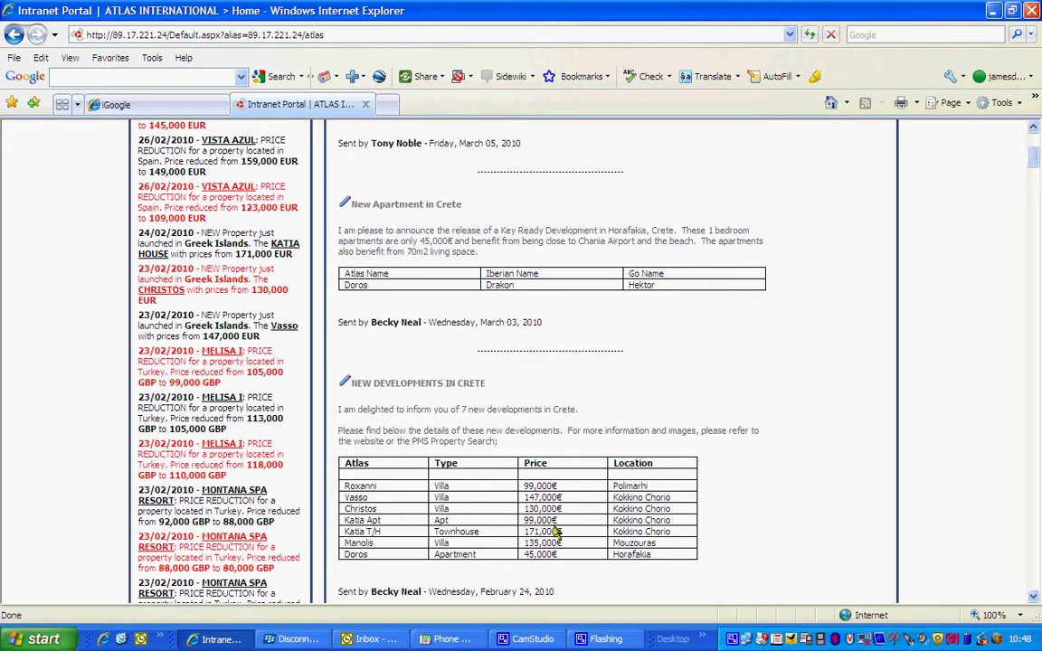
pyautogui.scroll(-6, 670, 524)
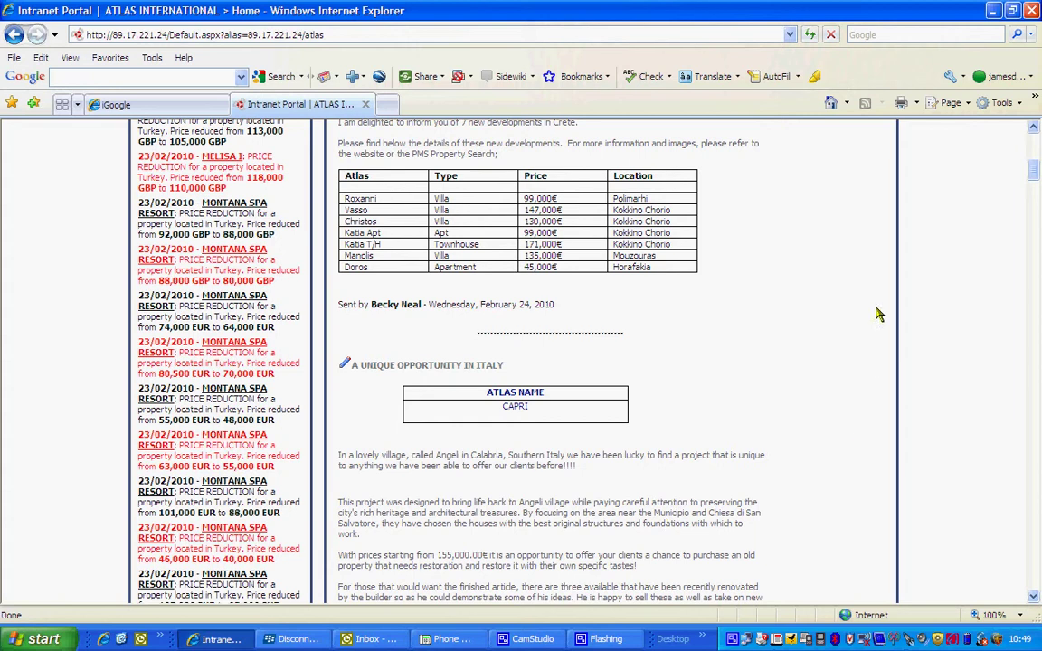
pyautogui.moveTo(1038, 172); pyautogui.dragTo(1038, 136)
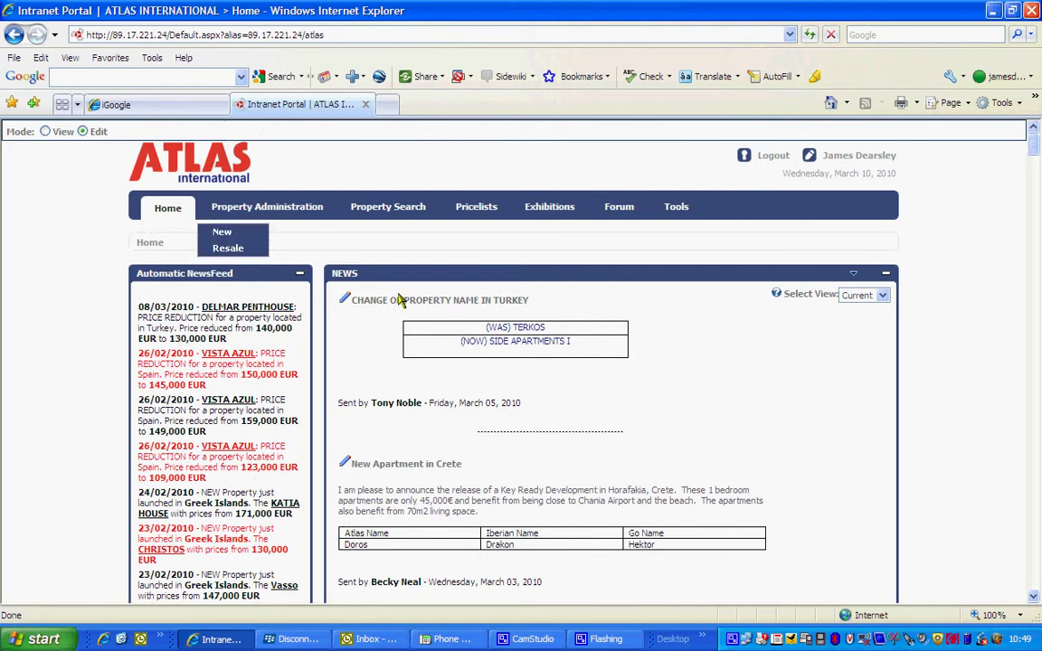
# Open Property Search and set the currency to GBP with prices from 60,000 to 120,000.
pyautogui.click(395, 212)
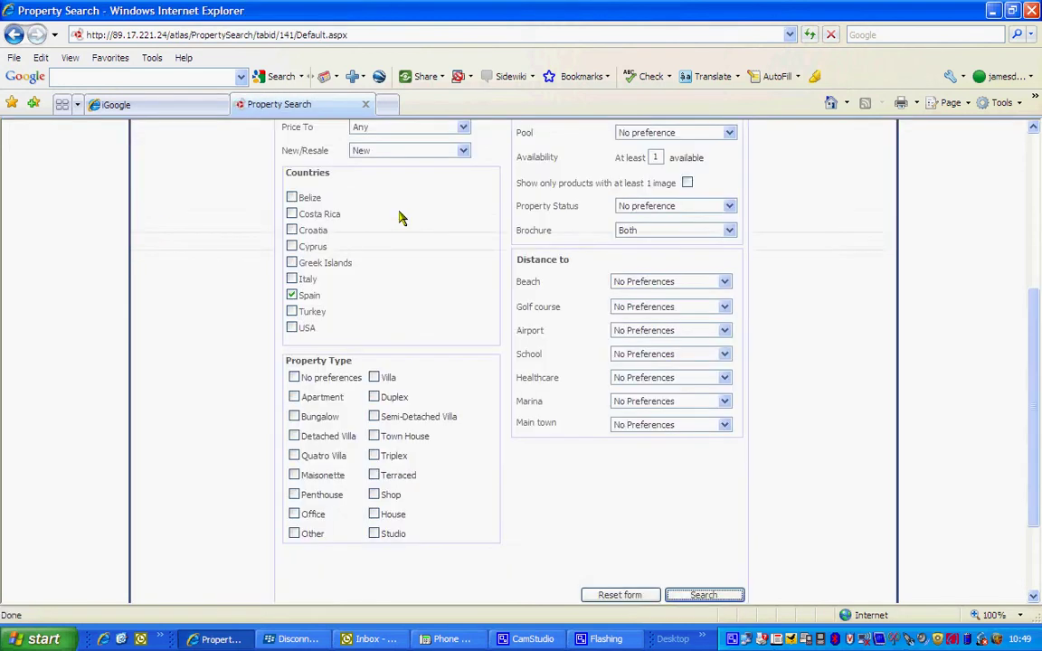
pyautogui.moveTo(1037, 417); pyautogui.dragTo(1022, 323)
pyautogui.click(380, 282)
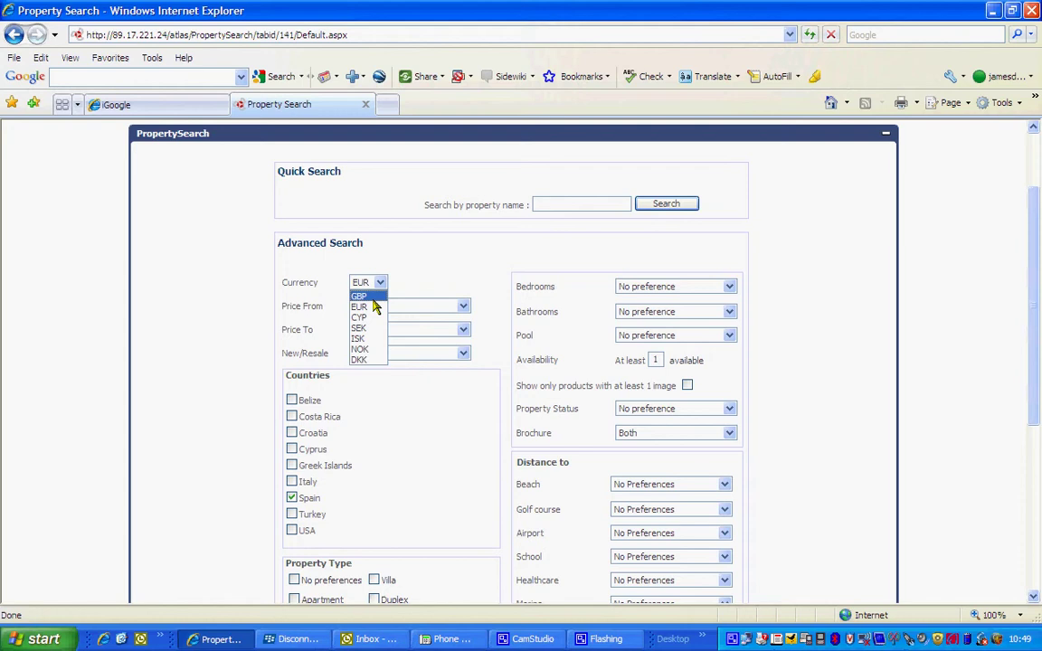
pyautogui.click(369, 297)
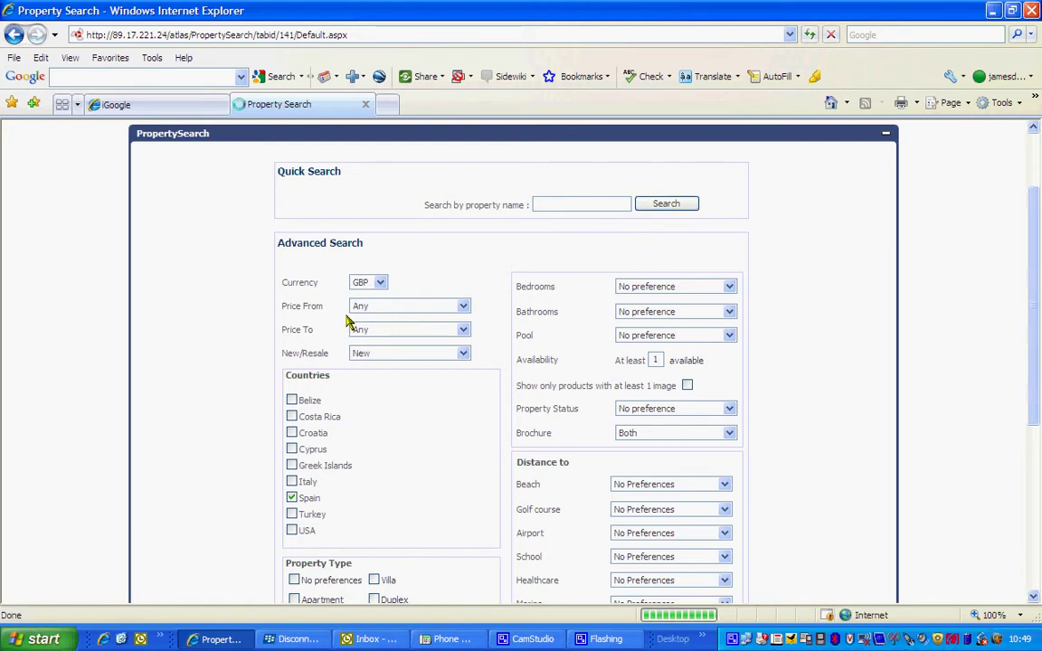
pyautogui.click(376, 310)
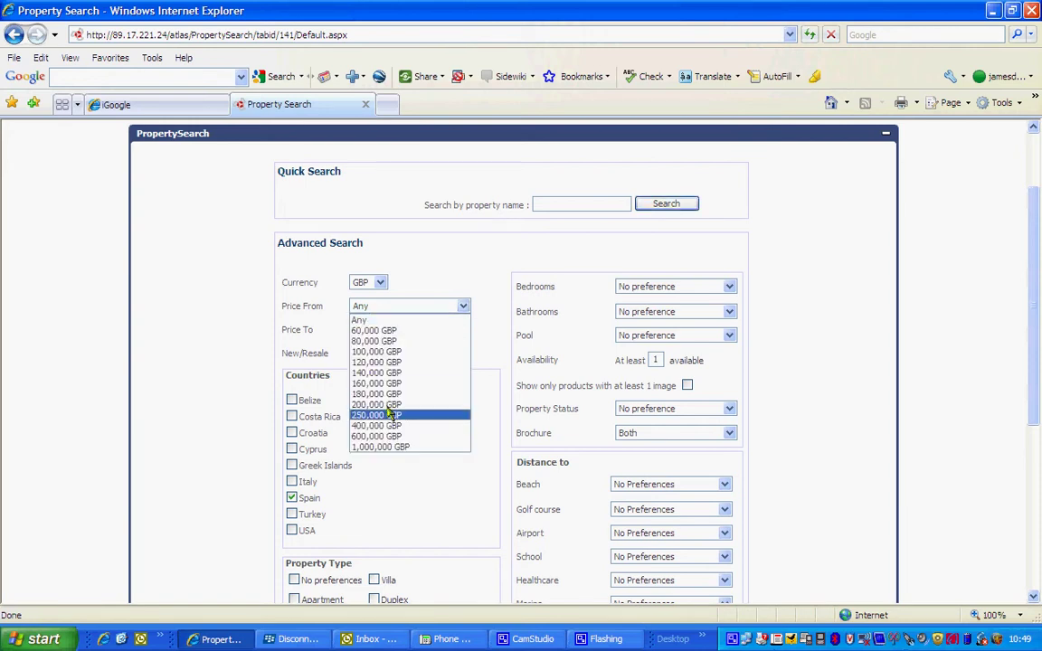
pyautogui.click(386, 333)
pyautogui.click(383, 333)
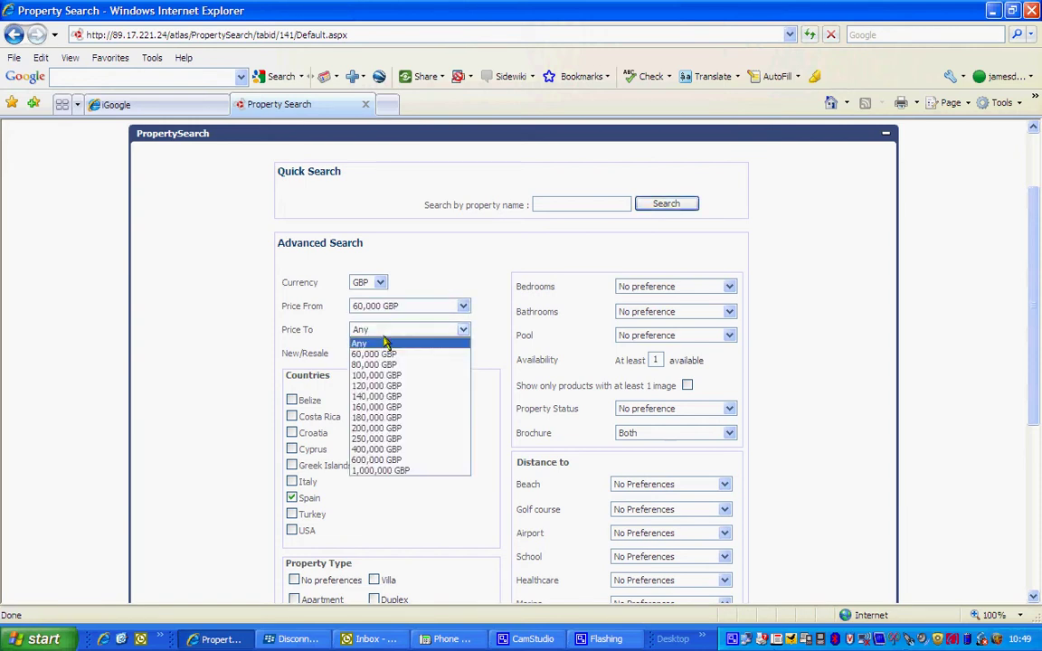
pyautogui.click(383, 387)
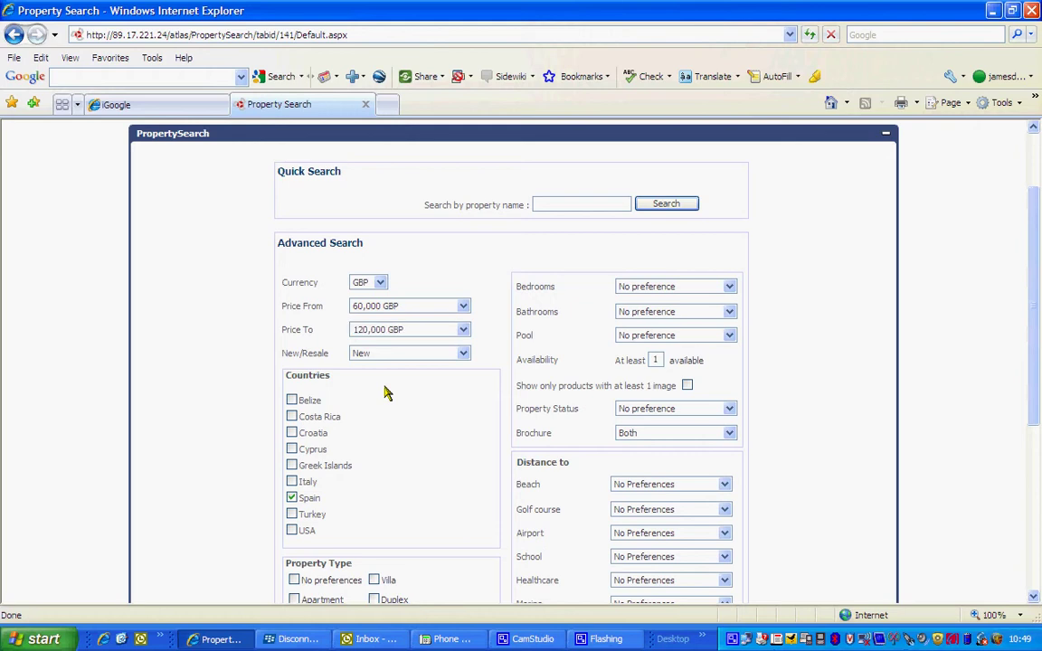
# Leave golf course distance at No Preferences and run the search for new properties in Spain.
pyautogui.scroll(-2, 386, 391)
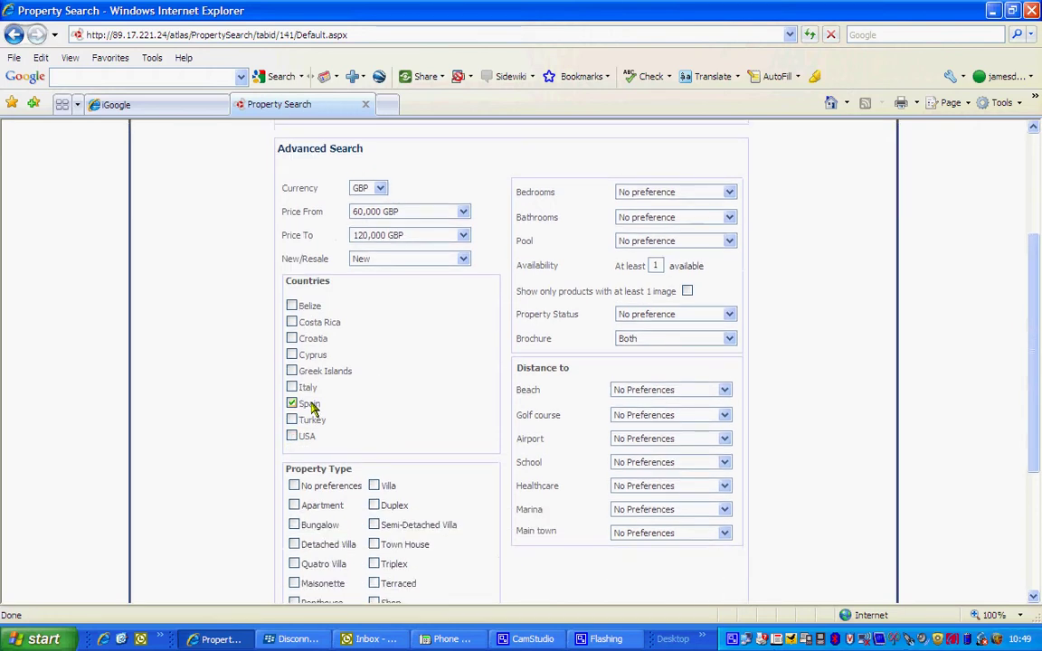
pyautogui.scroll(-1, 398, 400)
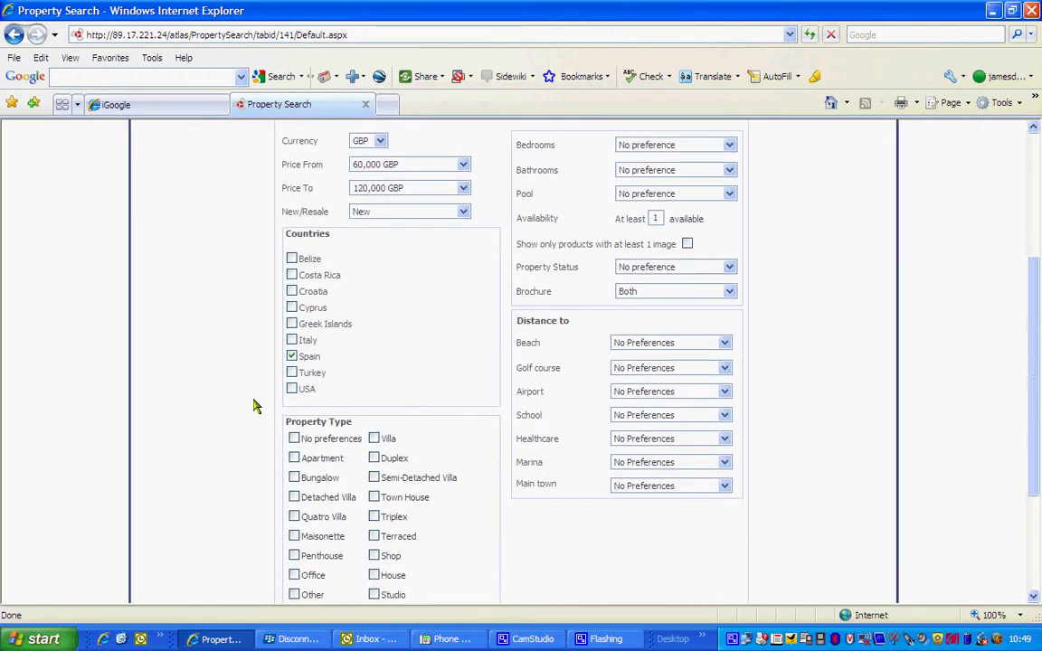
pyautogui.scroll(2, 775, 462)
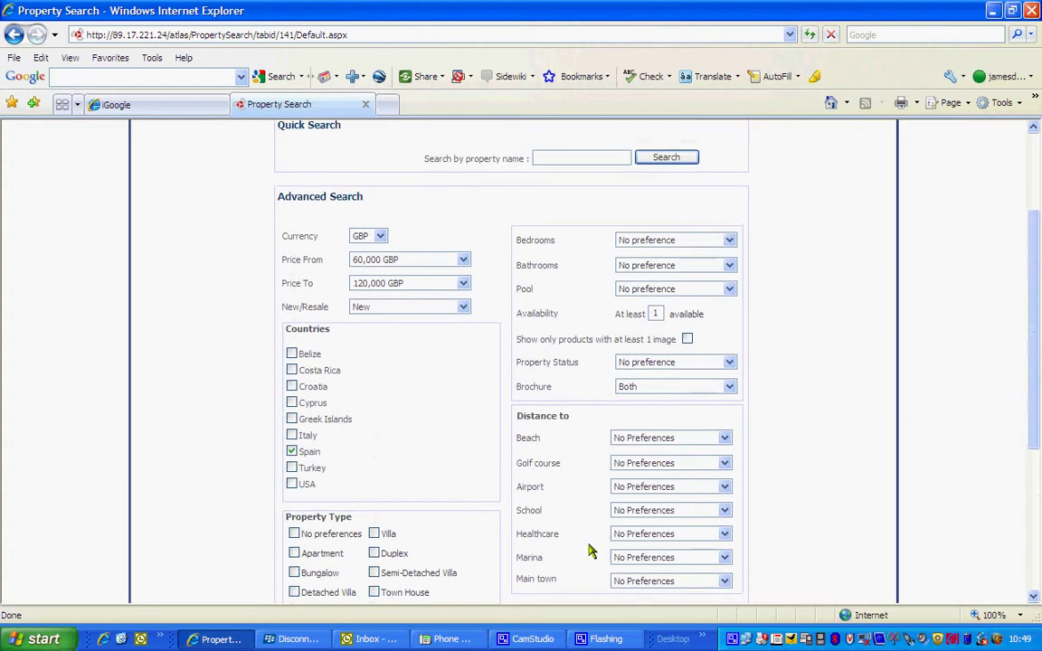
pyautogui.click(657, 466)
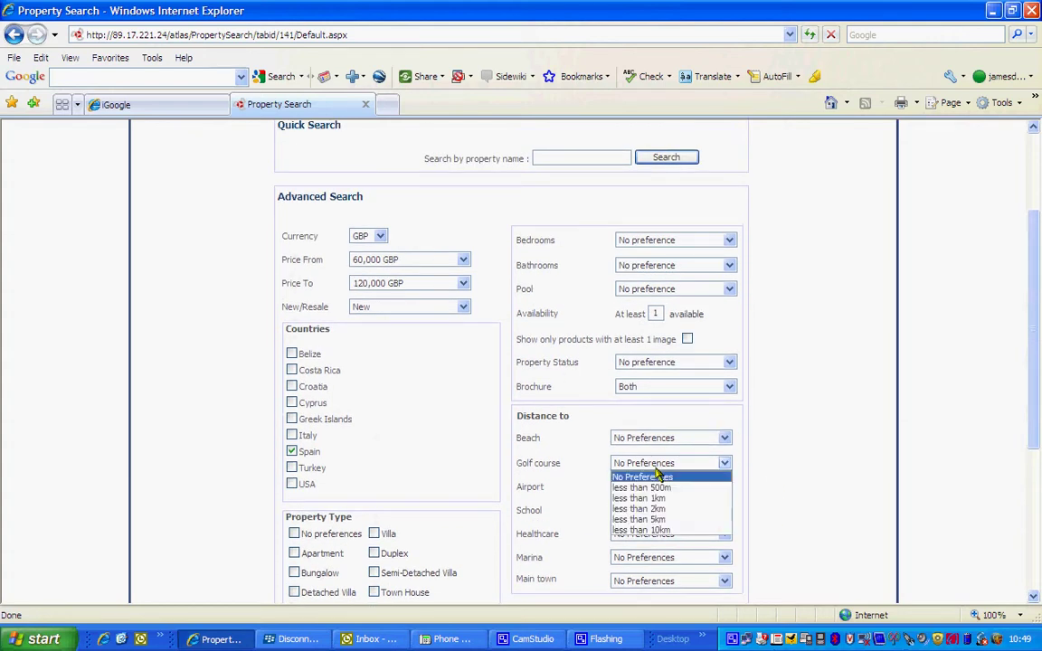
pyautogui.click(657, 476)
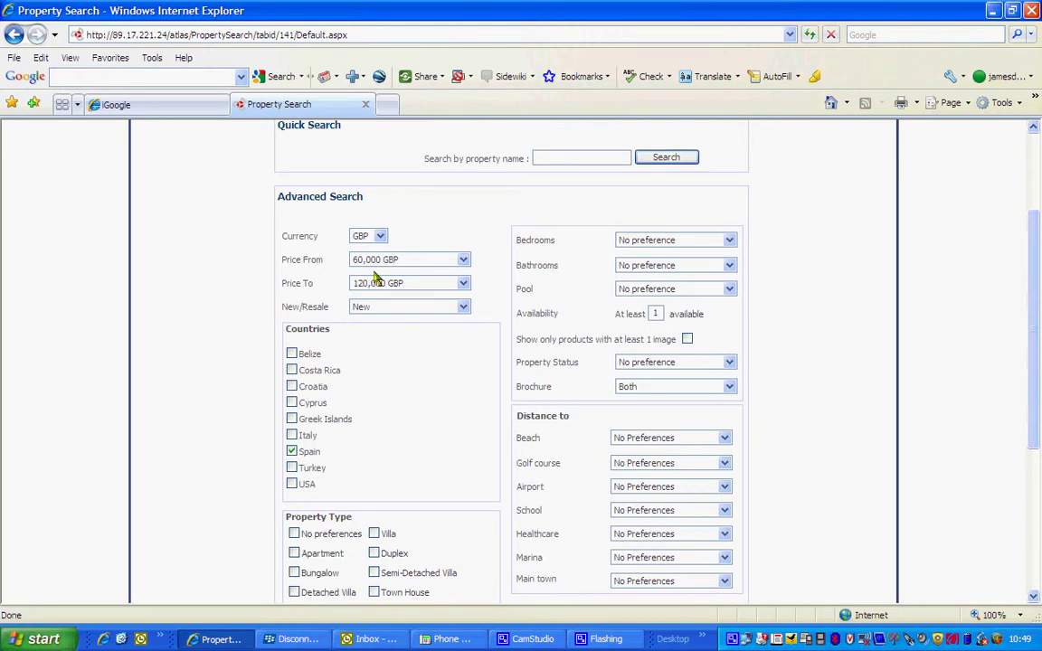
pyautogui.scroll(-3, 459, 433)
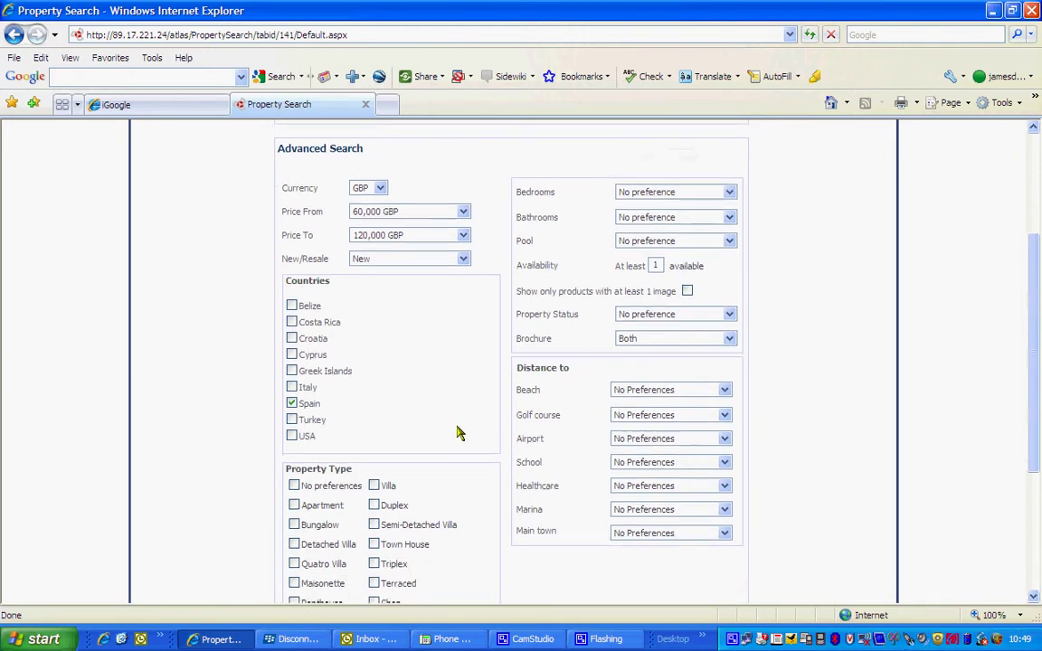
pyautogui.click(702, 587)
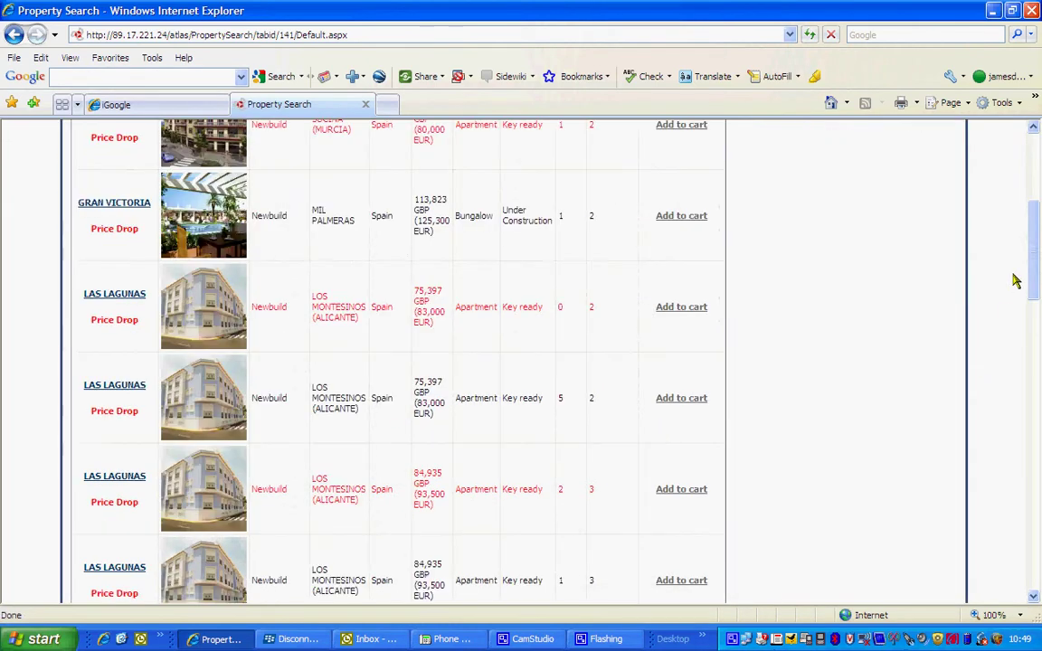
pyautogui.moveTo(1033, 256); pyautogui.dragTo(1037, 197)
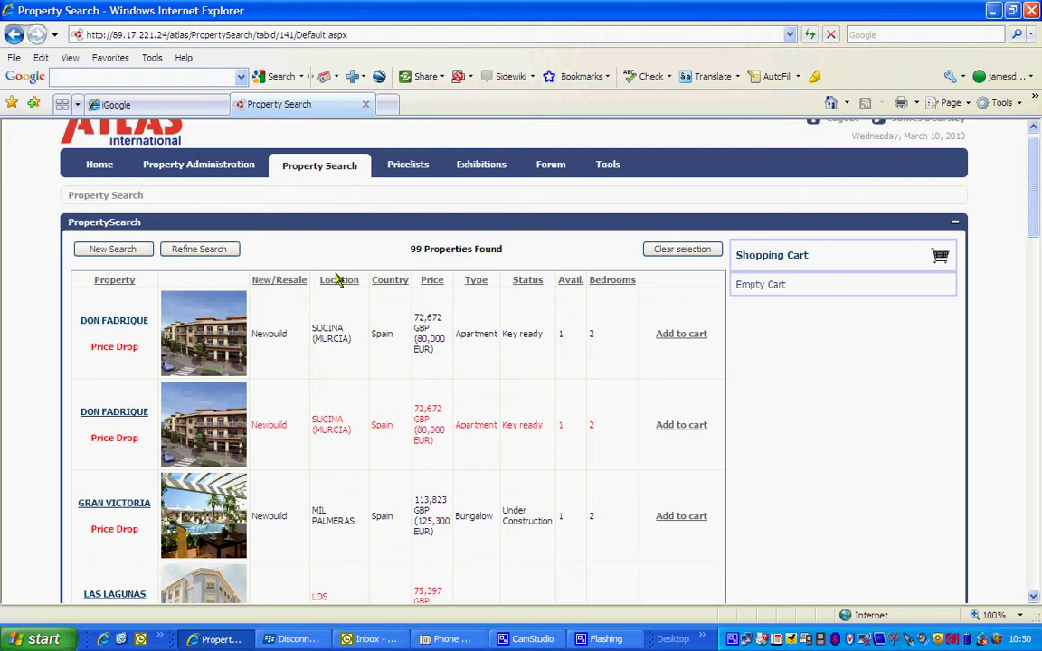
pyautogui.click(438, 286)
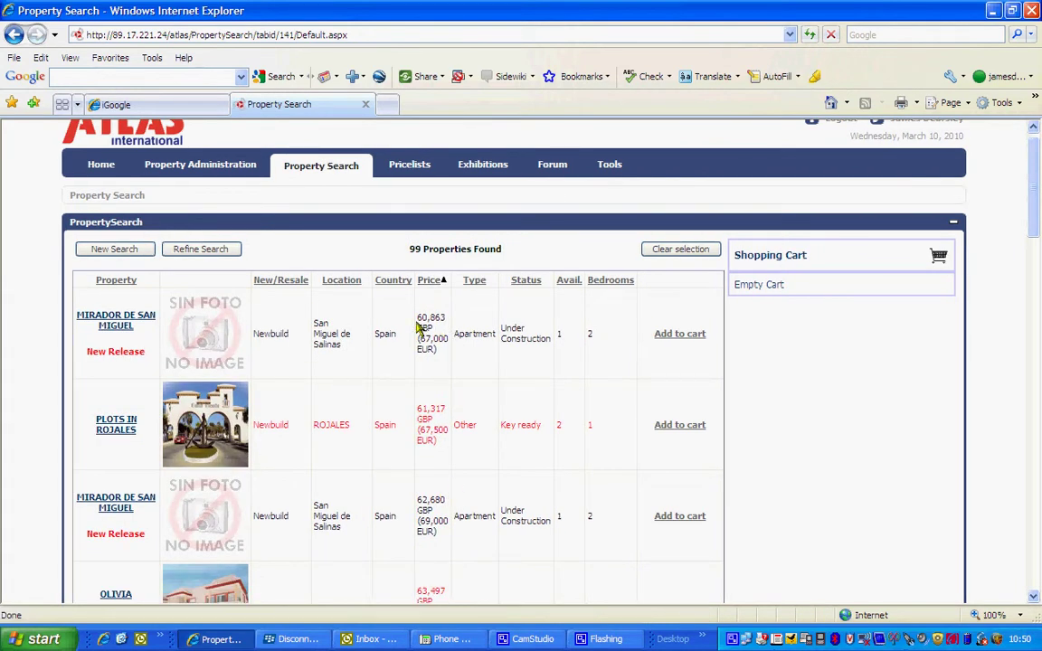
pyautogui.scroll(-1, 551, 362)
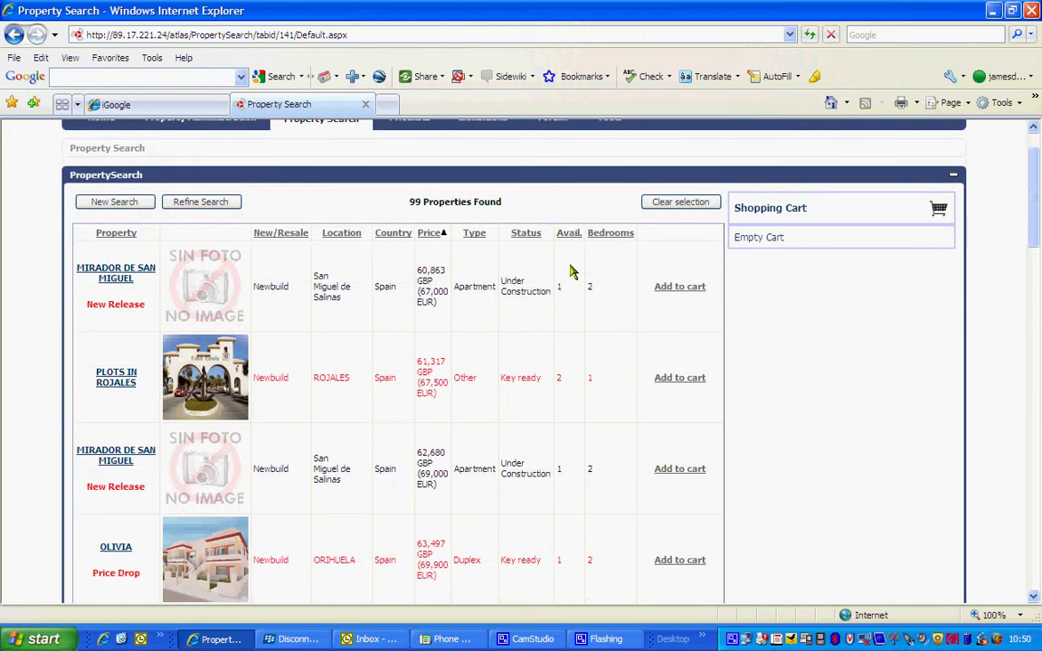
pyautogui.scroll(-4, 578, 319)
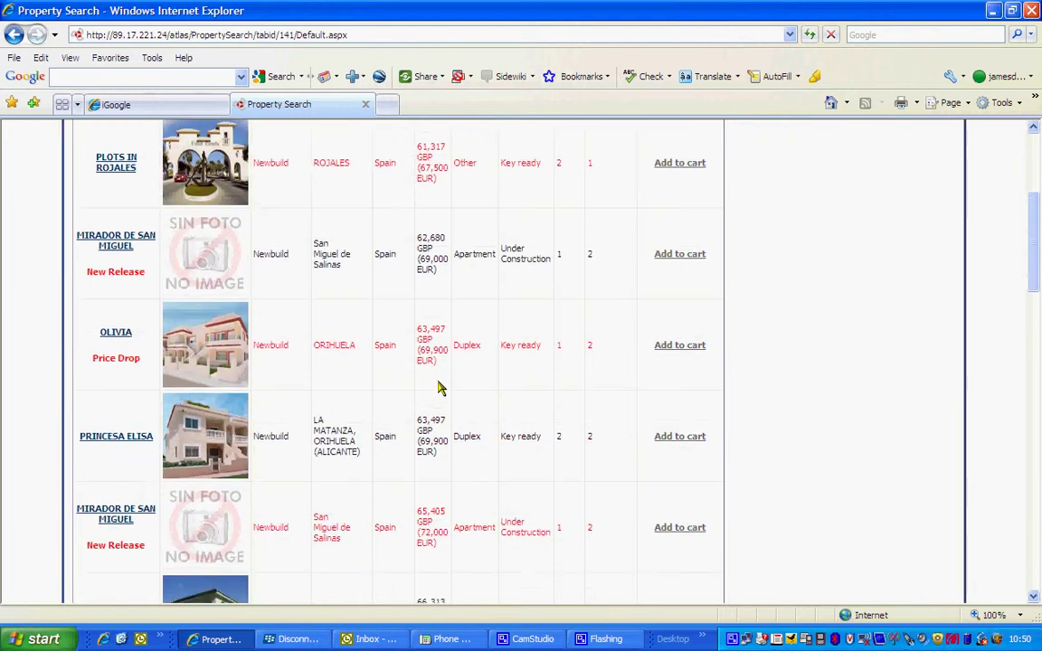
# Open the PRINCESA ELISA property details and scroll down to its location map.
pyautogui.click(137, 438)
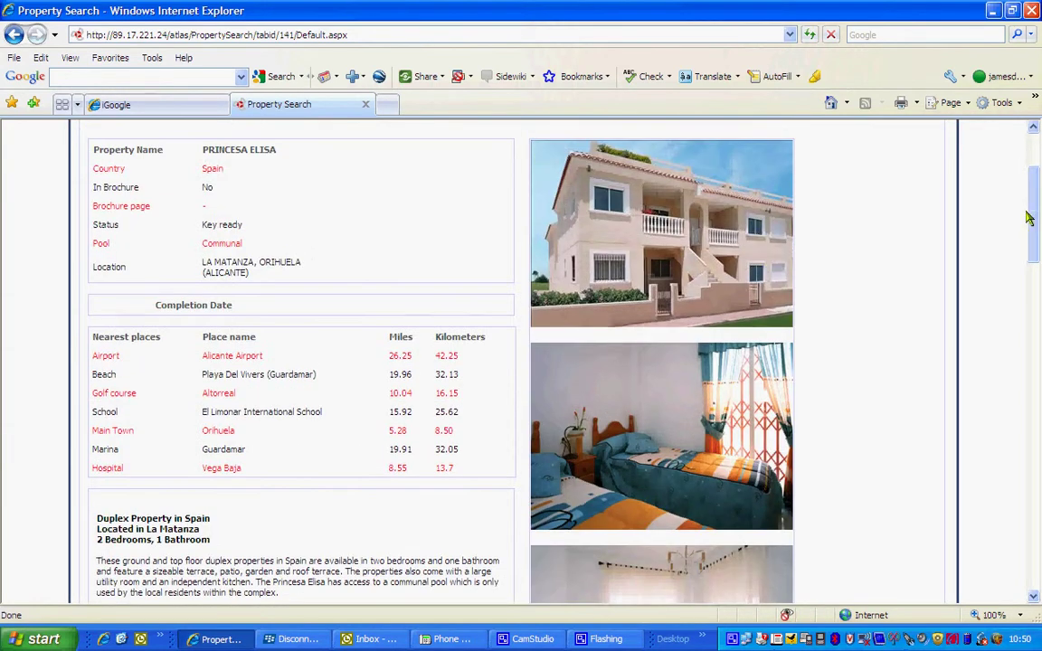
pyautogui.moveTo(1038, 201)
pyautogui.mouseDown()
pyautogui.moveTo(1039, 373)
pyautogui.moveTo(1041, 181)
pyautogui.moveTo(1038, 197)
pyautogui.mouseUp()
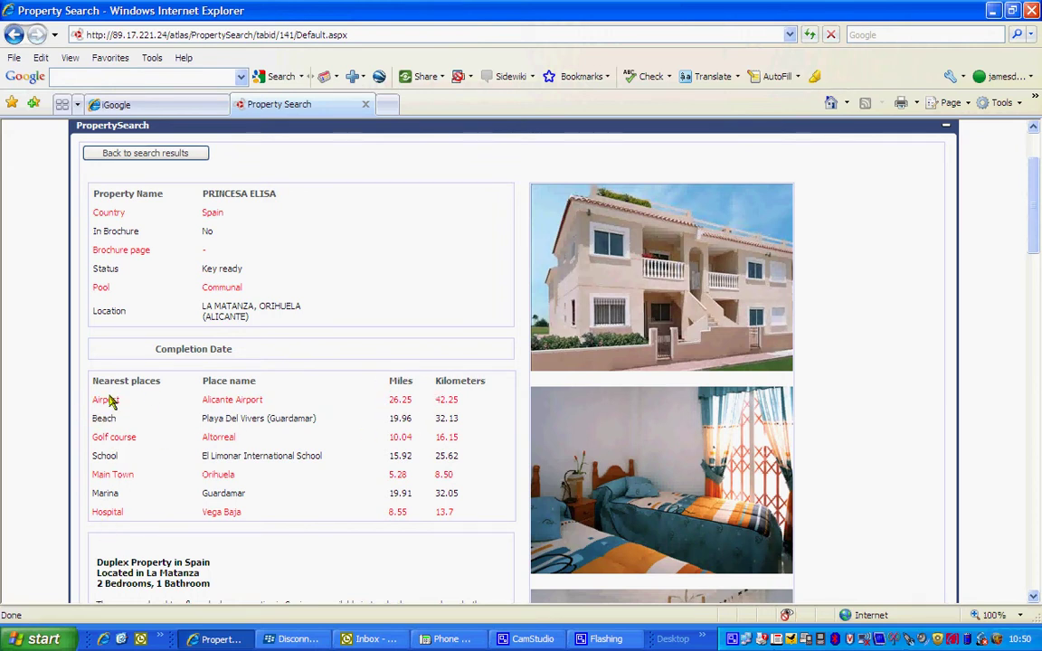
pyautogui.scroll(-3, 109, 403)
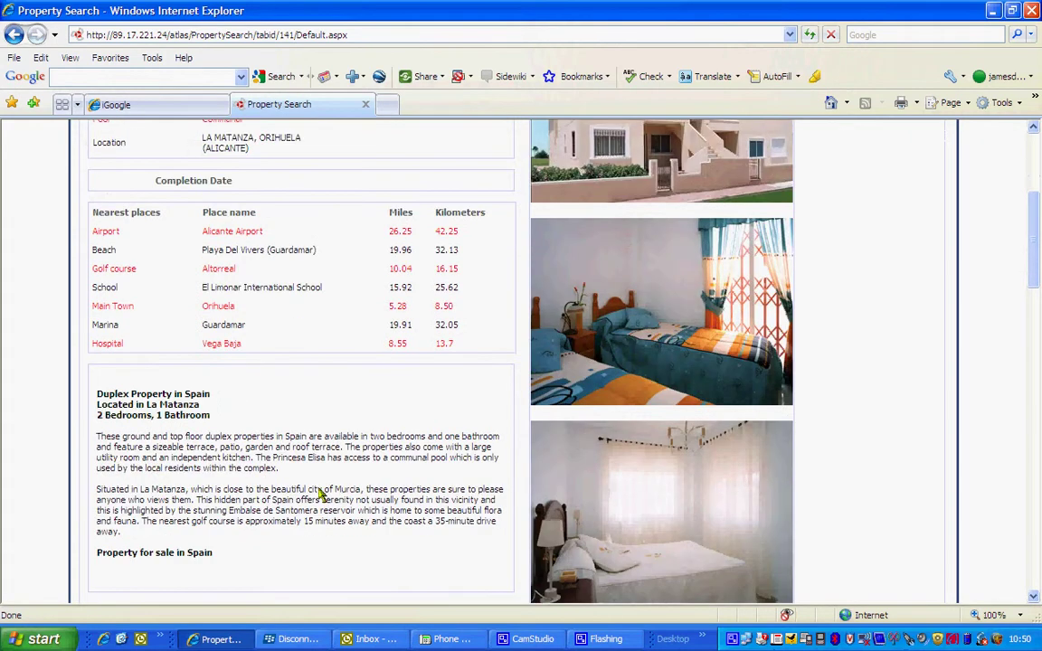
pyautogui.moveTo(1034, 272); pyautogui.dragTo(1038, 366)
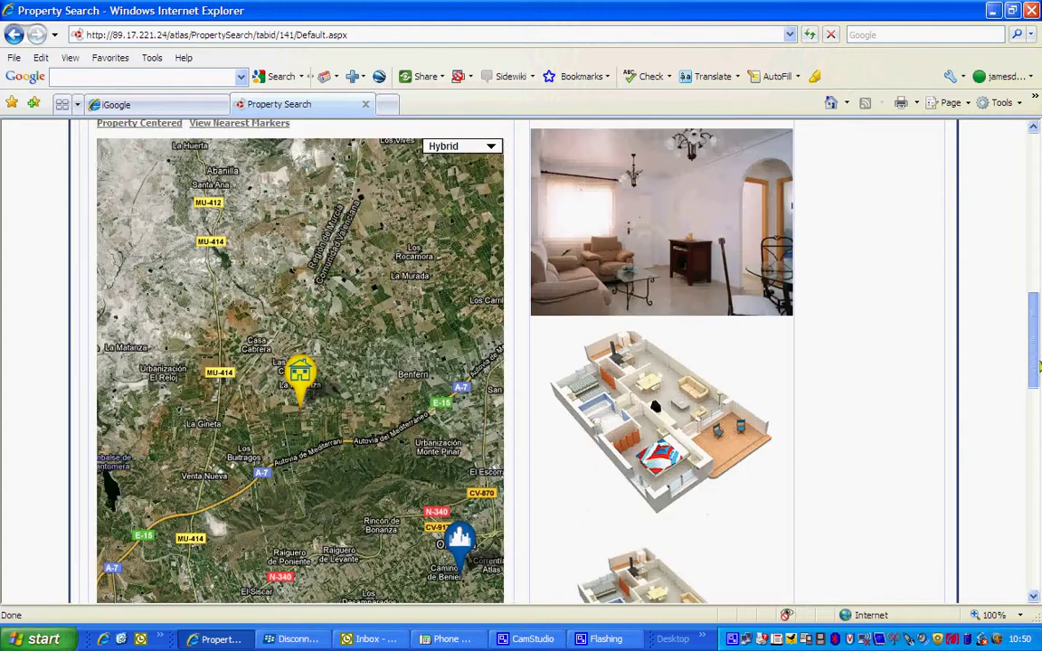
pyautogui.scroll(-1, 288, 328)
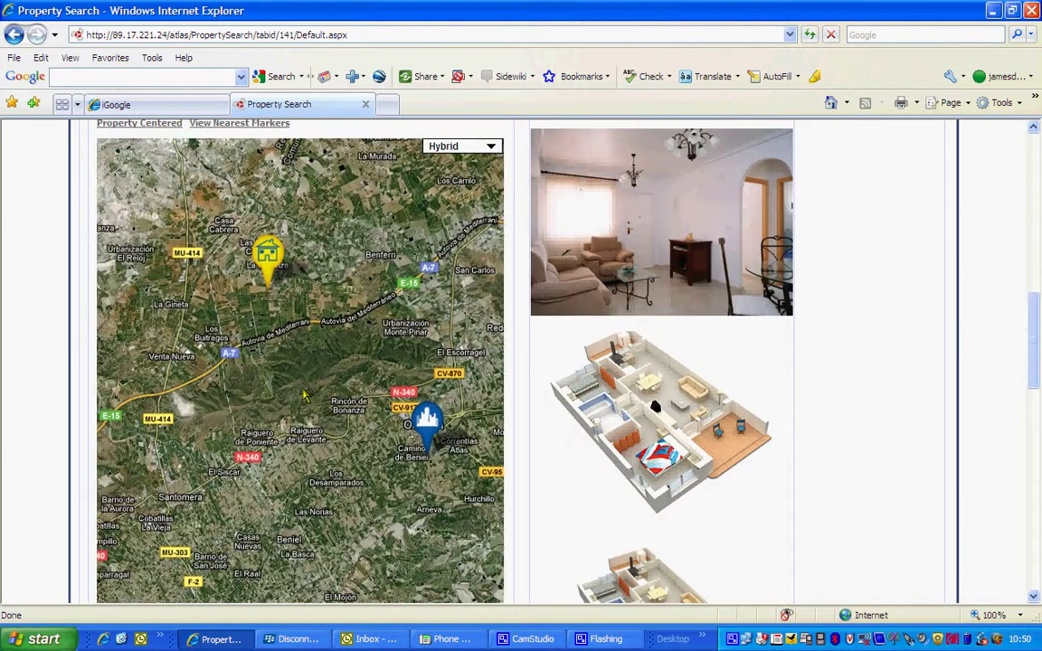
pyautogui.scroll(-1, 318, 362)
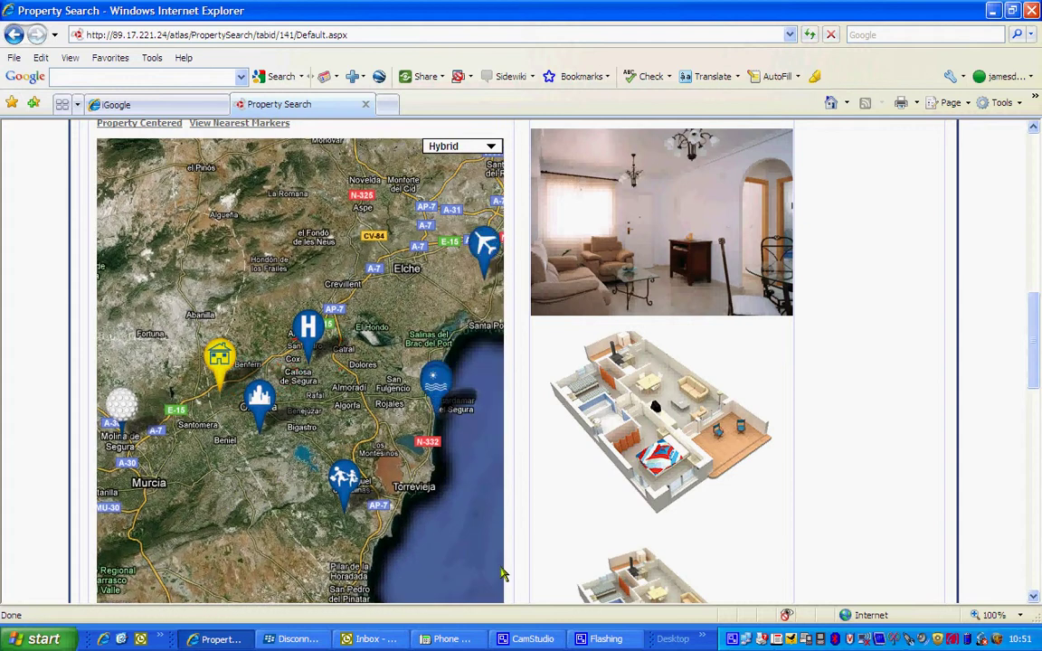
# View the nearby school marker's details on the map, then scroll to the features and price table.
pyautogui.click(344, 478)
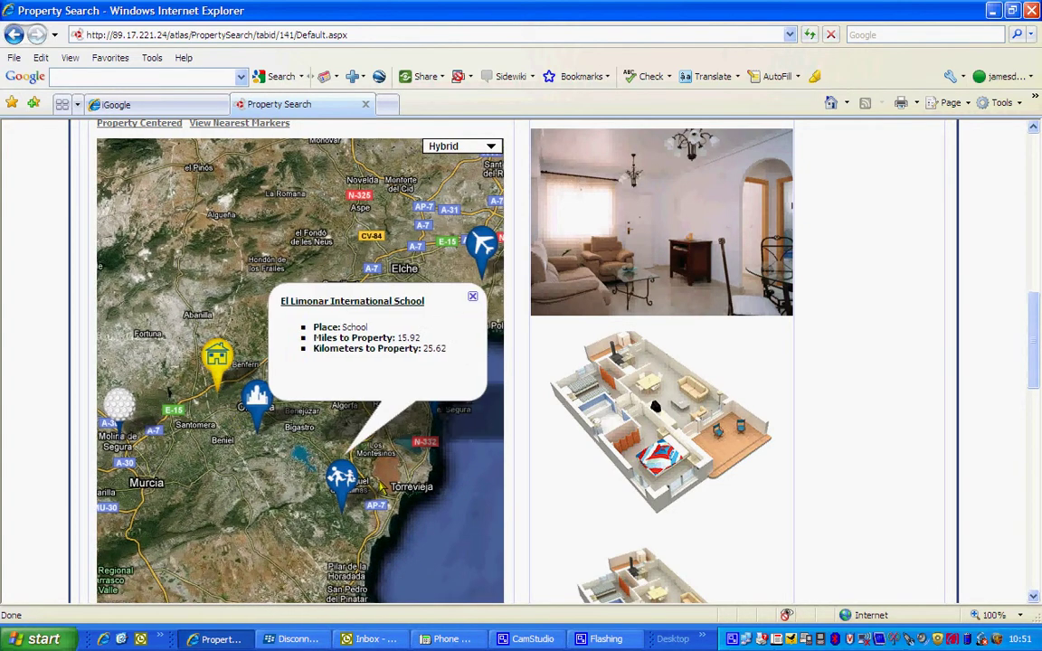
pyautogui.click(468, 298)
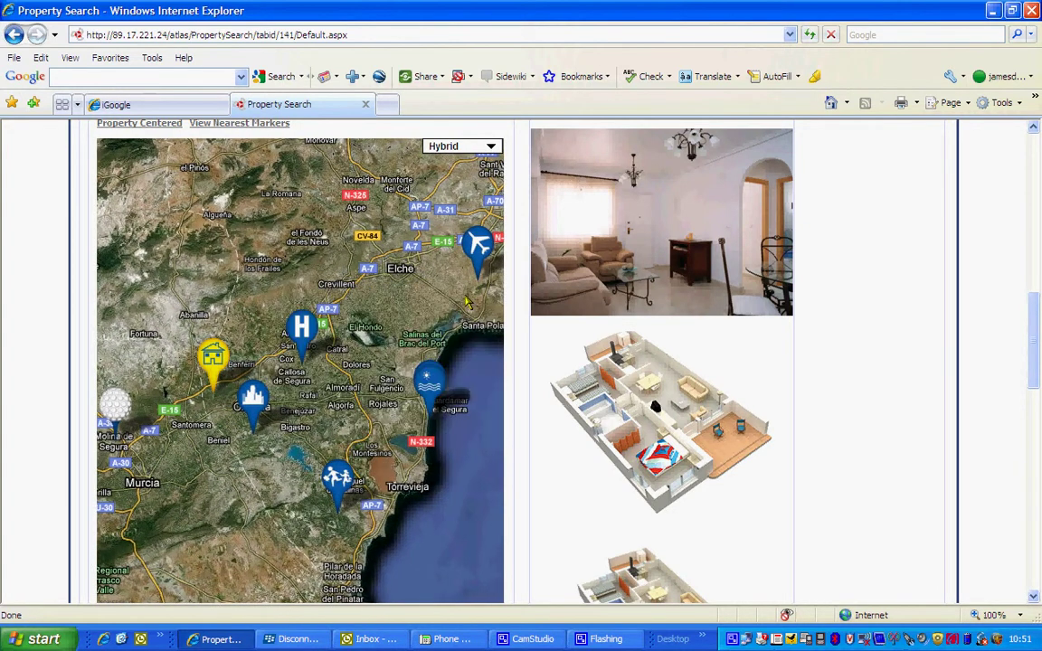
pyautogui.moveTo(1040, 363); pyautogui.dragTo(1039, 550)
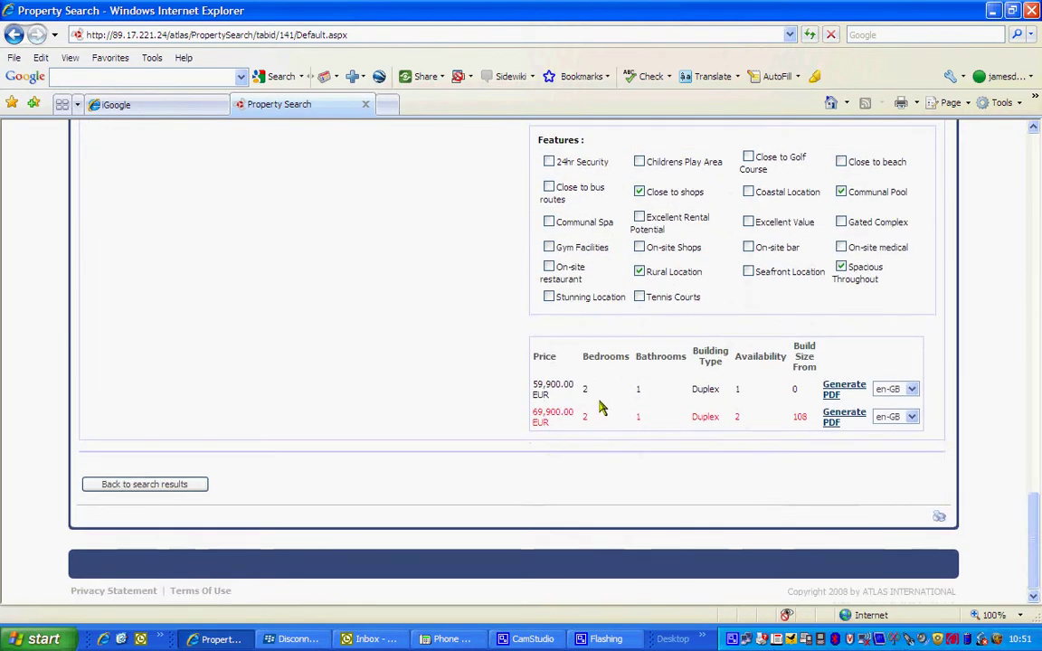
pyautogui.moveTo(1037, 539); pyautogui.dragTo(1037, 168)
# Return to the search results and add OLIVIA and PRINCESA ELISA to the cart.
pyautogui.click(159, 267)
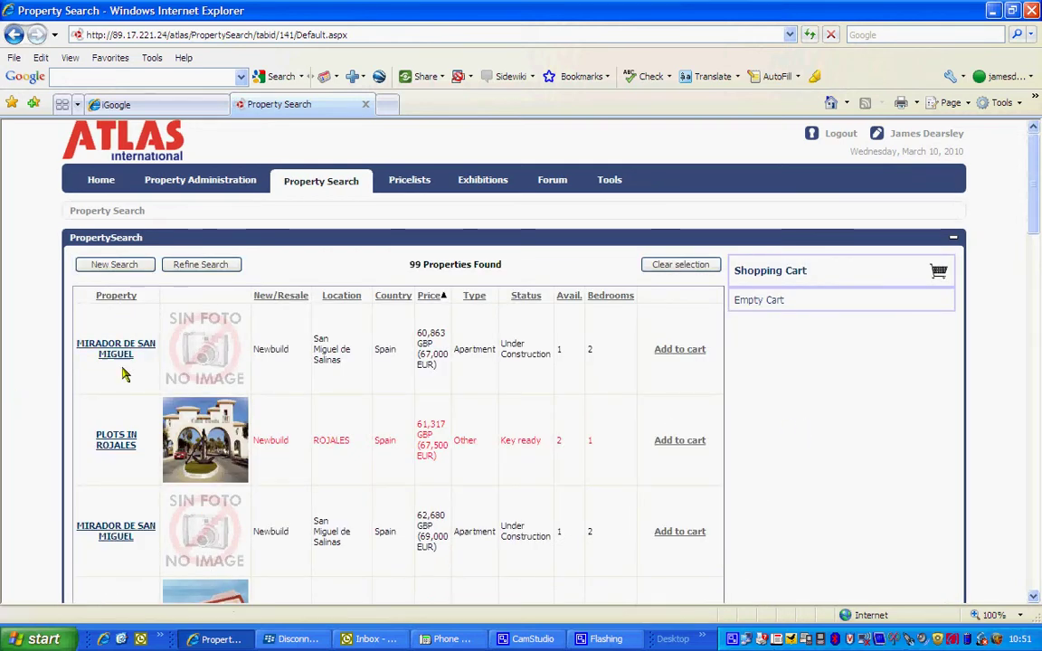
pyautogui.scroll(-5, 154, 466)
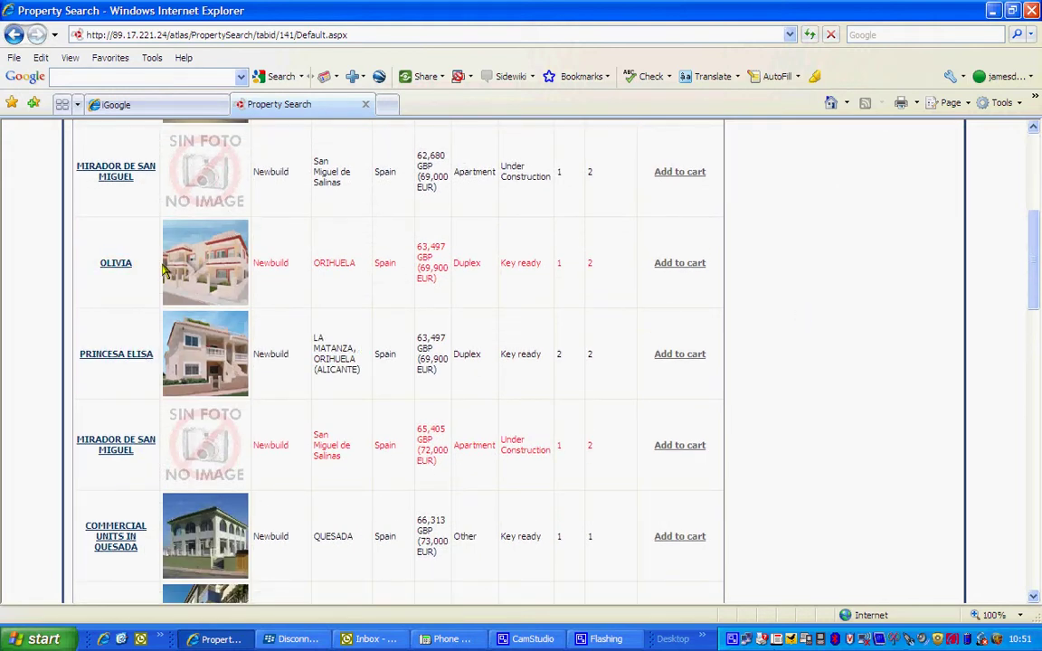
pyautogui.click(689, 263)
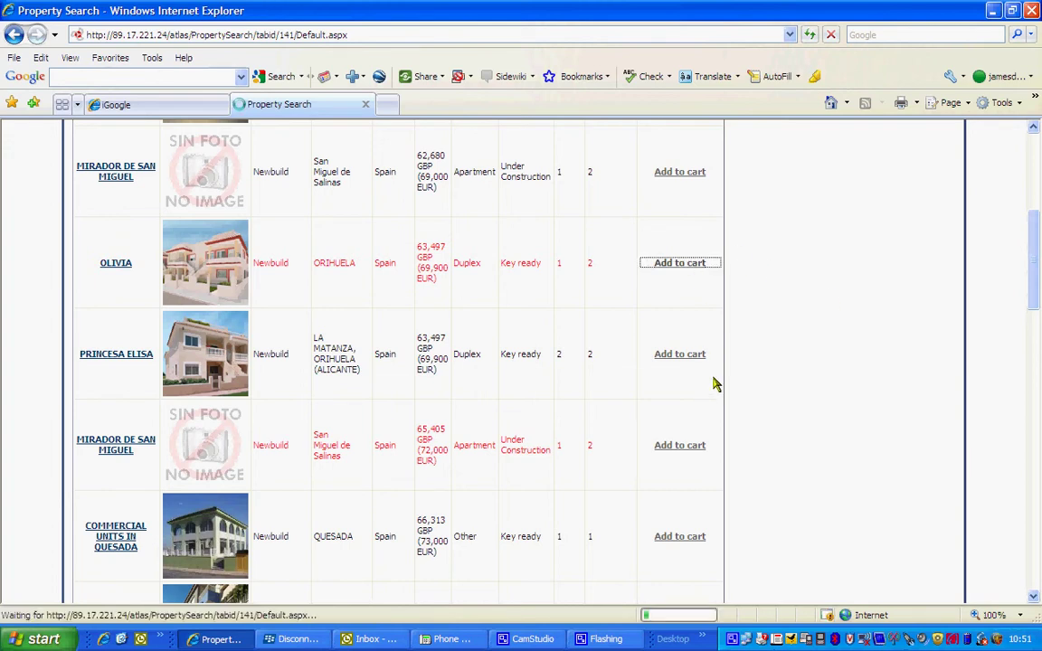
pyautogui.click(683, 357)
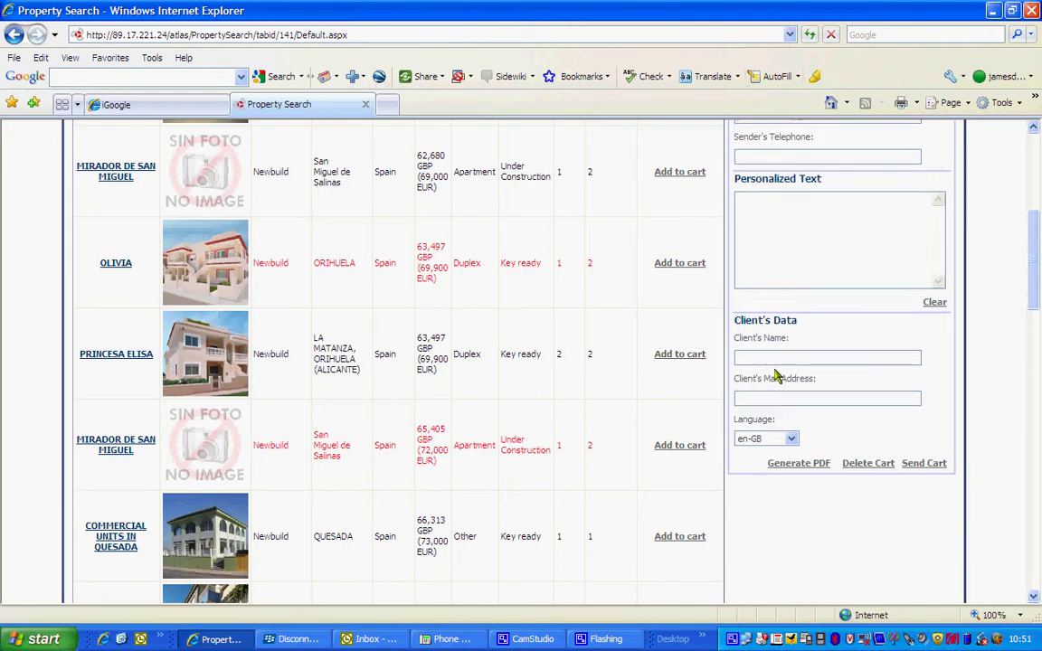
# Enter 'lad;lfkjad;lfkj' as the brochure's personalized text.
pyautogui.moveTo(1031, 291); pyautogui.dragTo(1040, 226)
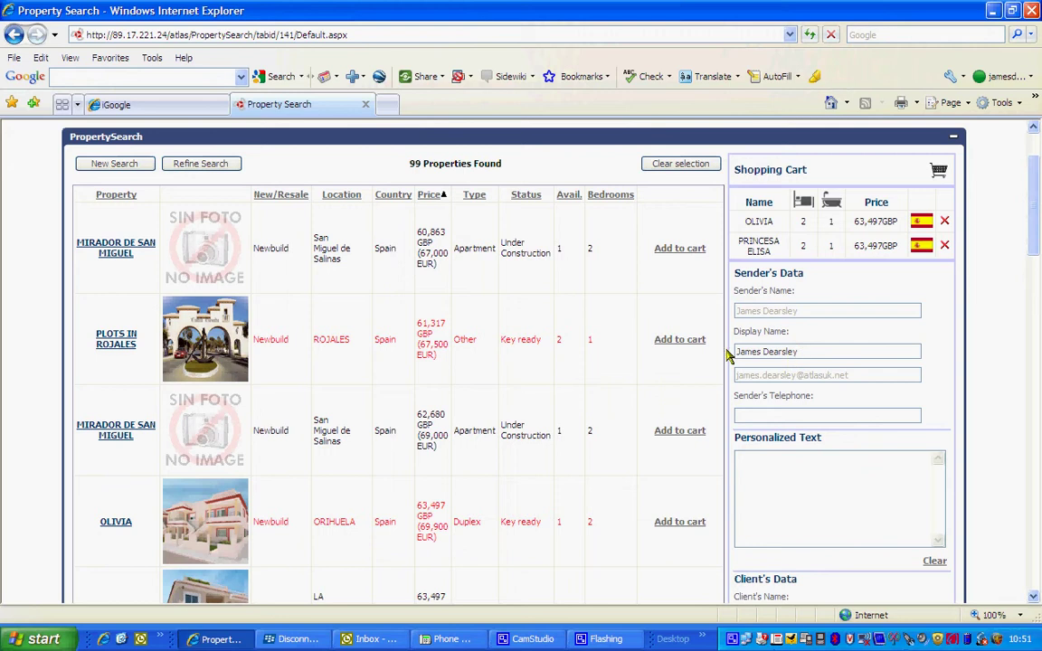
pyautogui.click(827, 415)
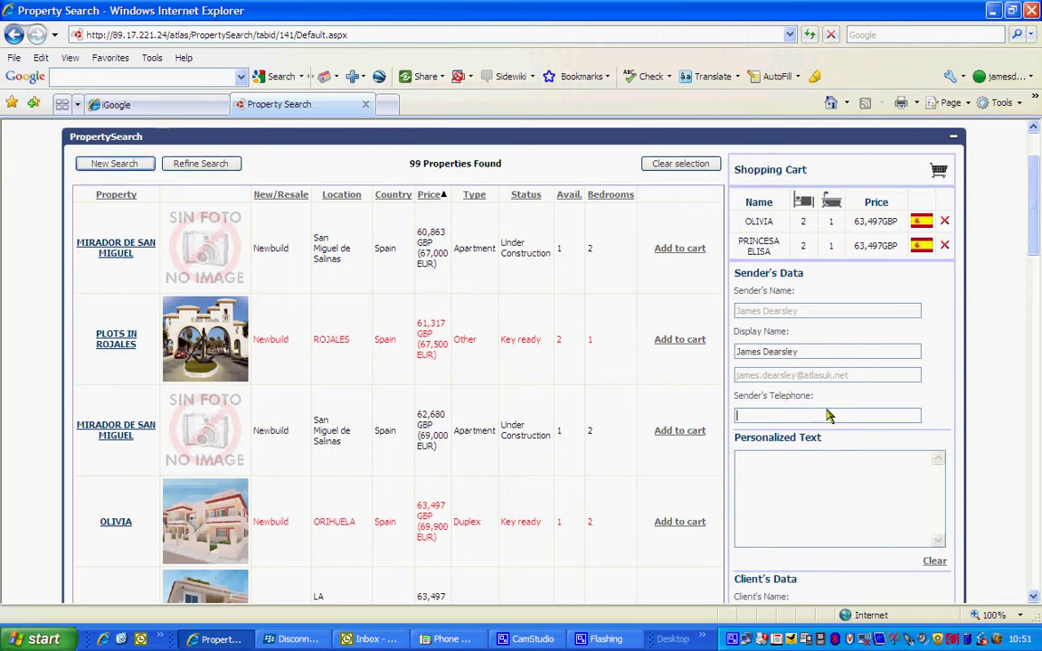
pyautogui.scroll(-4, 1039, 243)
pyautogui.scroll(3, 905, 299)
pyautogui.click(800, 331)
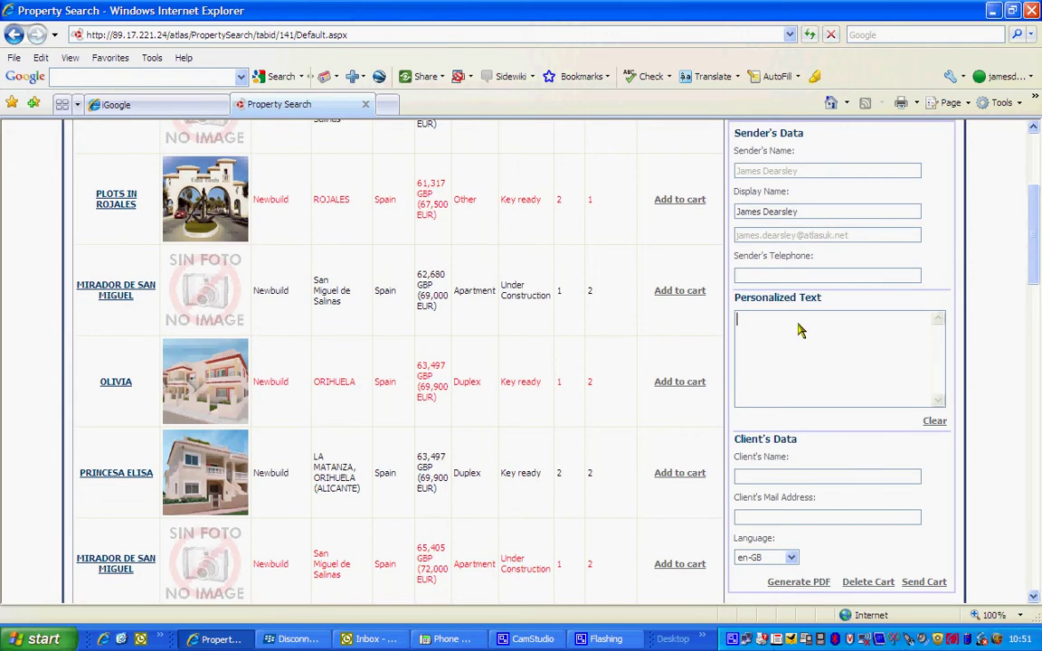
pyautogui.write('lad;lfkjad;lfkj;lk')
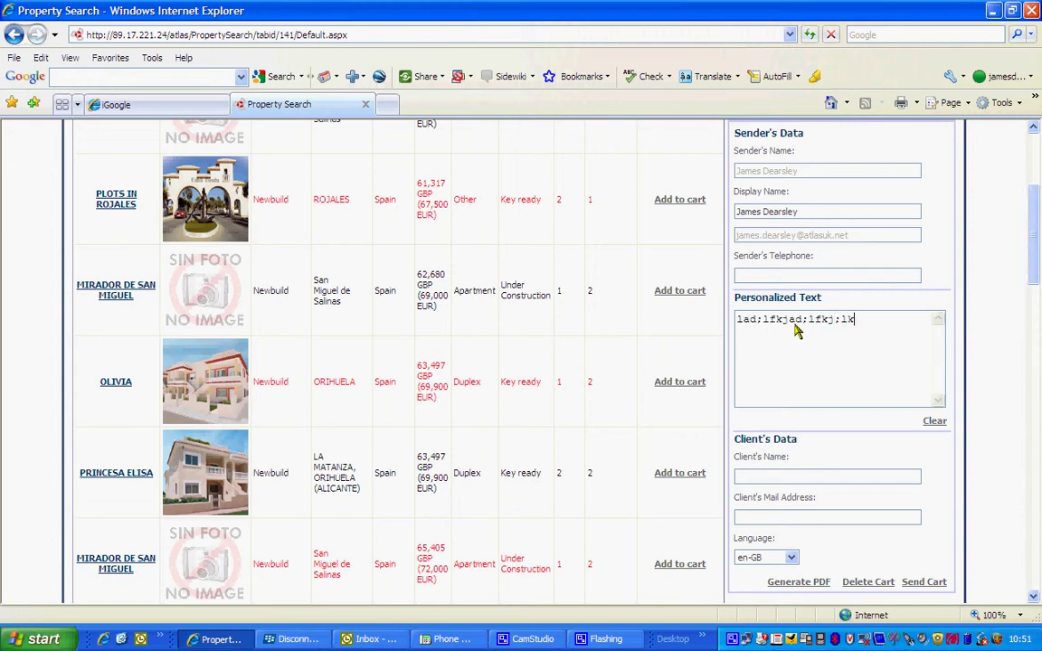
pyautogui.scroll(-2, 828, 453)
# Keep en-GB as the brochure language in the Language dropdown.
pyautogui.click(821, 403)
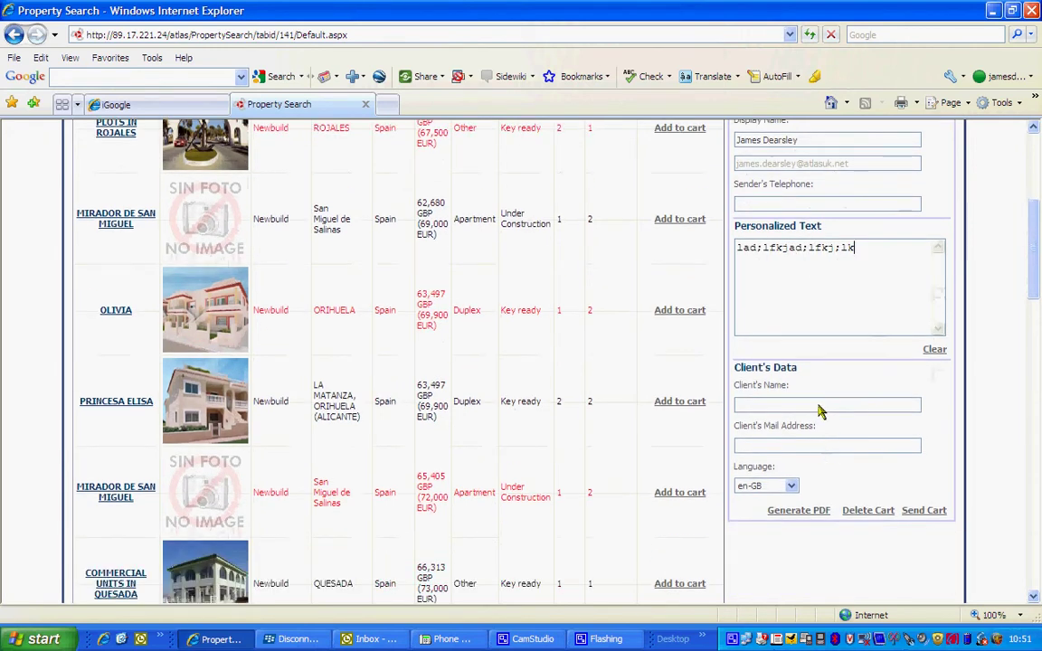
pyautogui.click(792, 486)
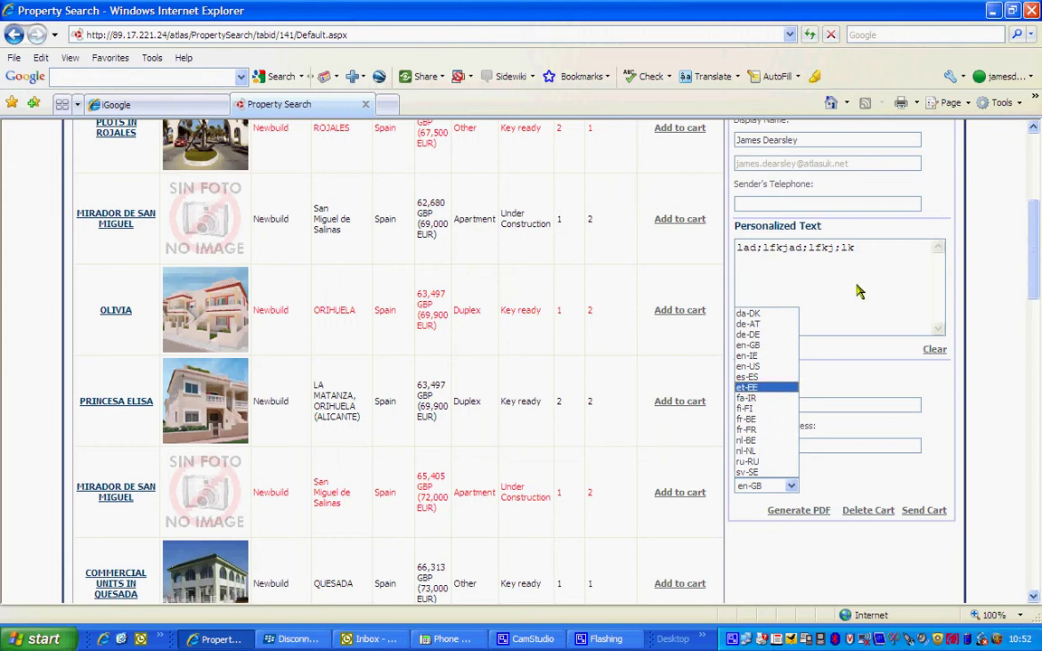
pyautogui.click(1024, 389)
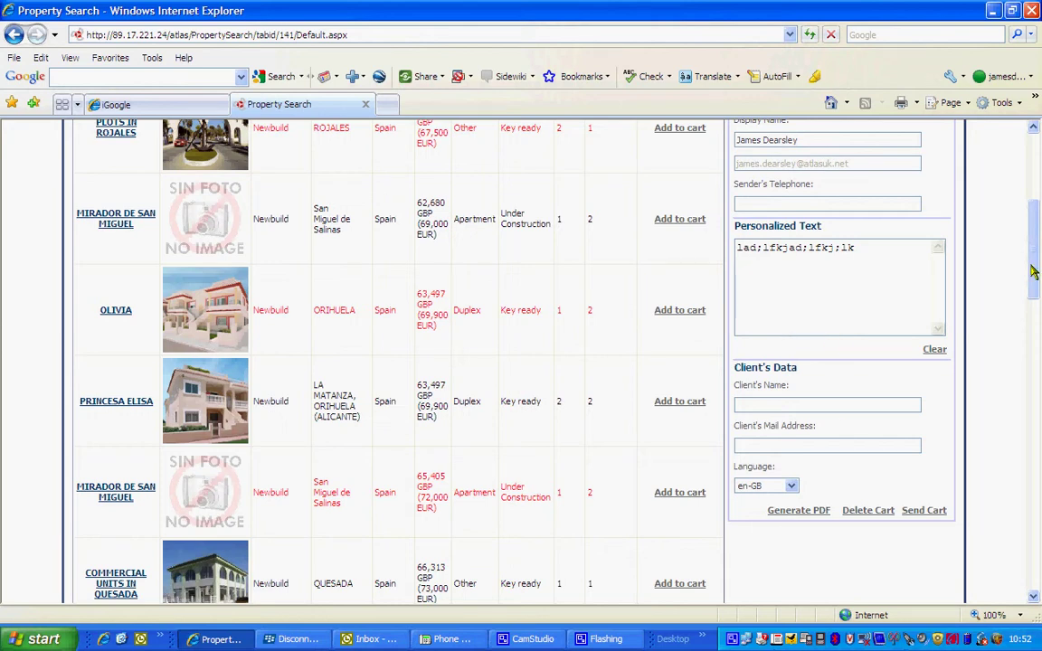
pyautogui.scroll(3, 928, 289)
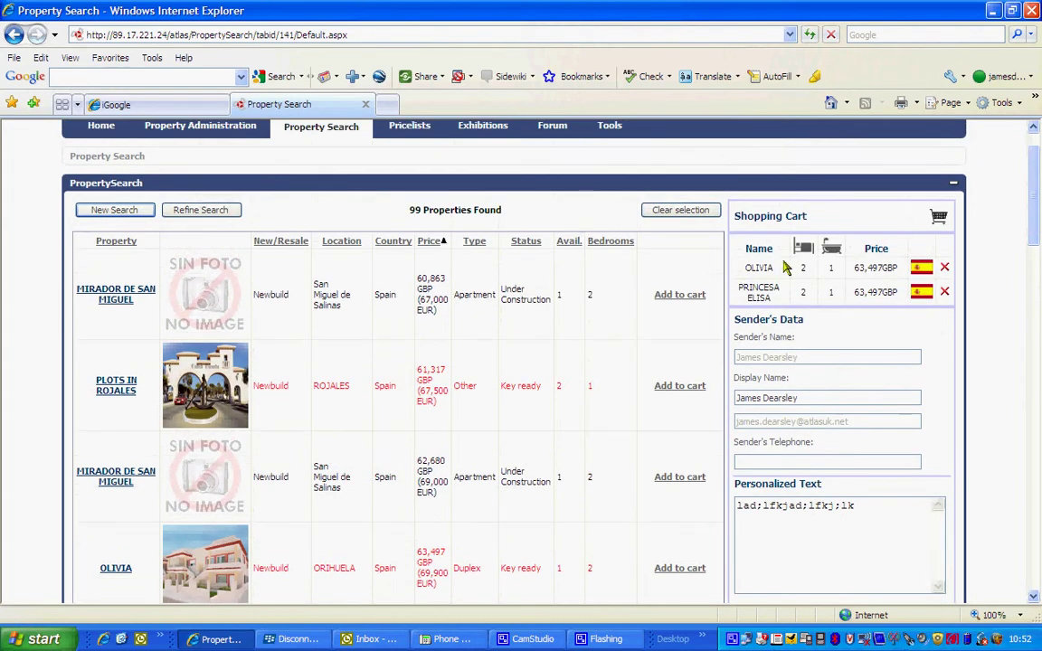
pyautogui.moveTo(1037, 219); pyautogui.dragTo(1037, 321)
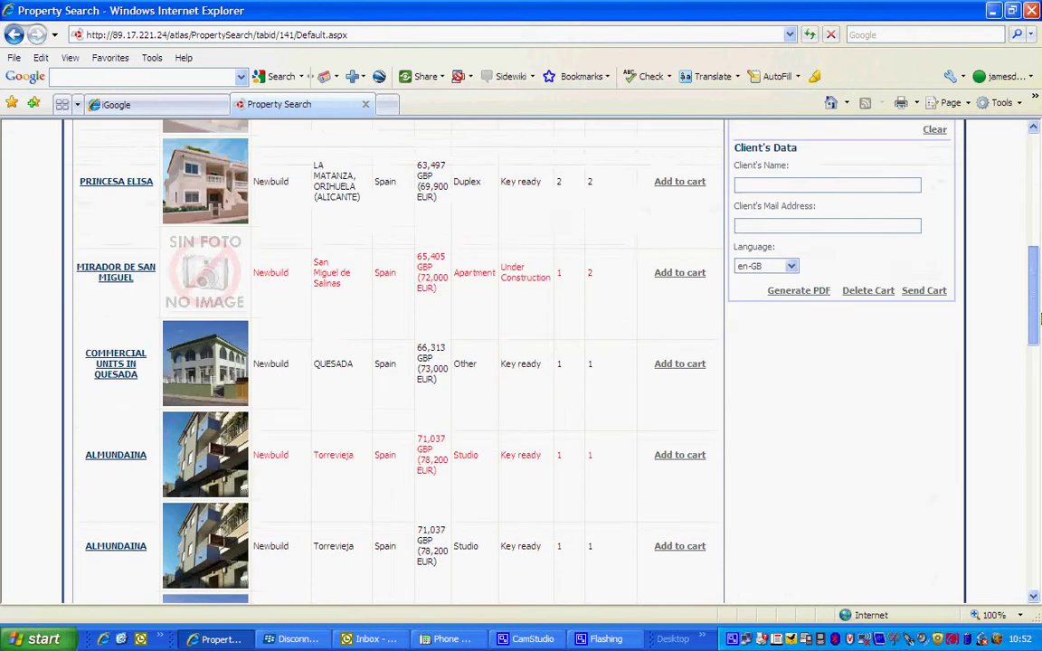
# Generate the cart's PDF brochure and open Shopping_Cart_Properties.pdf directly from the download.
pyautogui.click(810, 294)
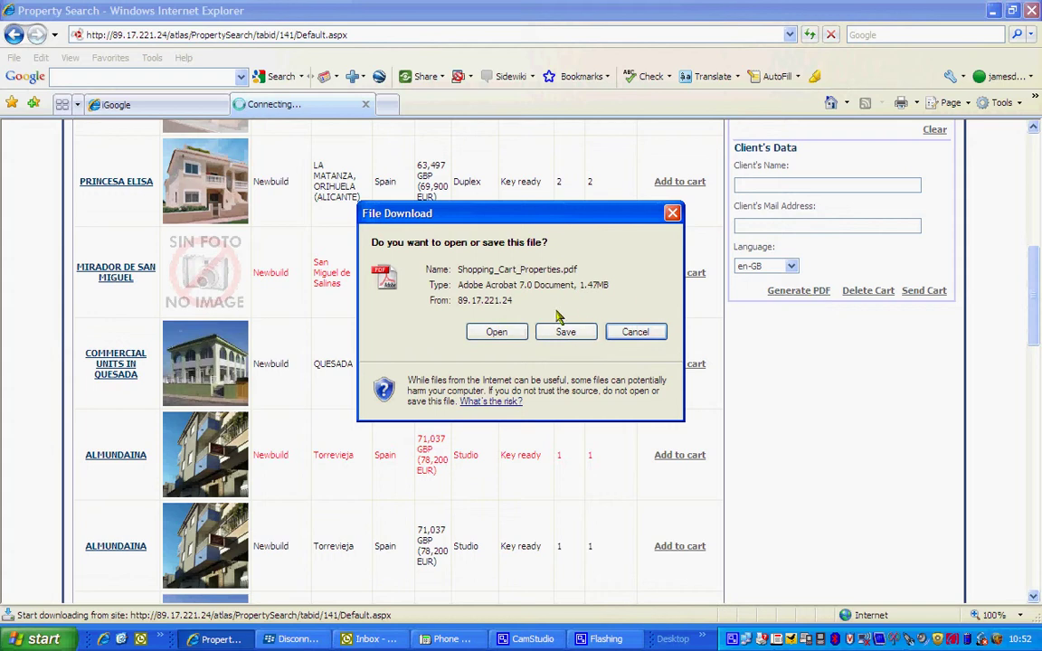
pyautogui.click(496, 332)
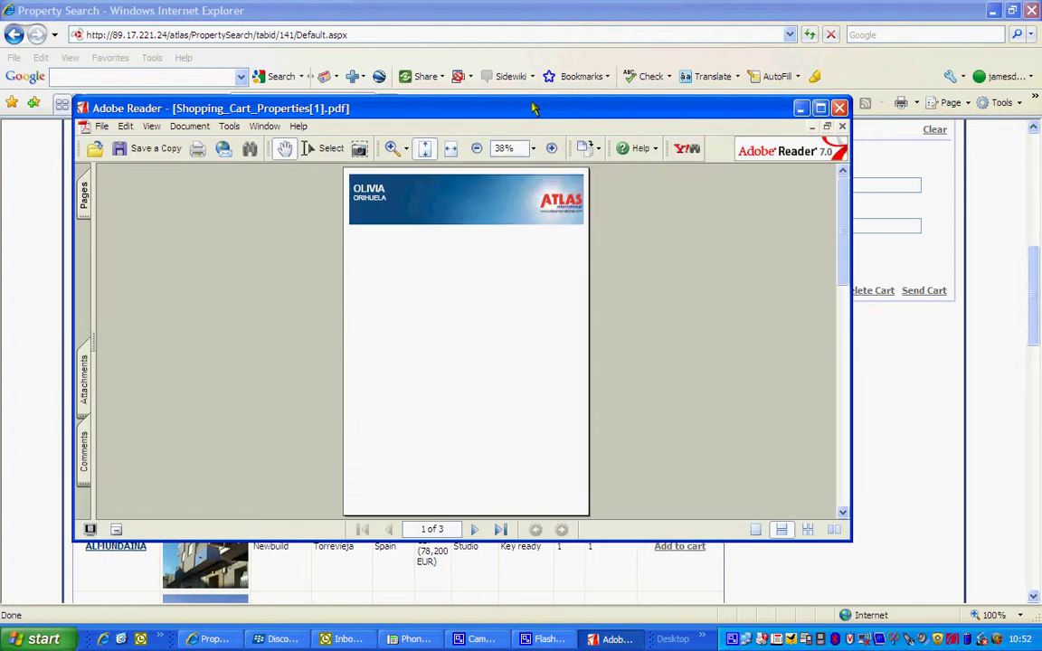
# Maximize the Adobe Reader window, then close it to return to the property search results.
pyautogui.doubleClick(533, 107)
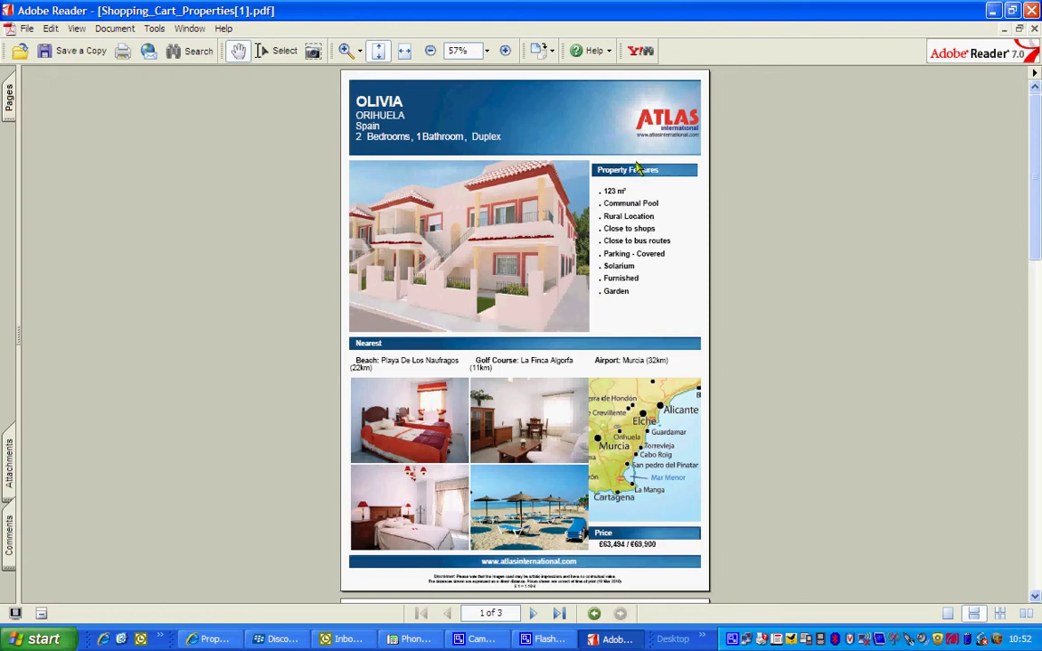
pyautogui.click(1032, 10)
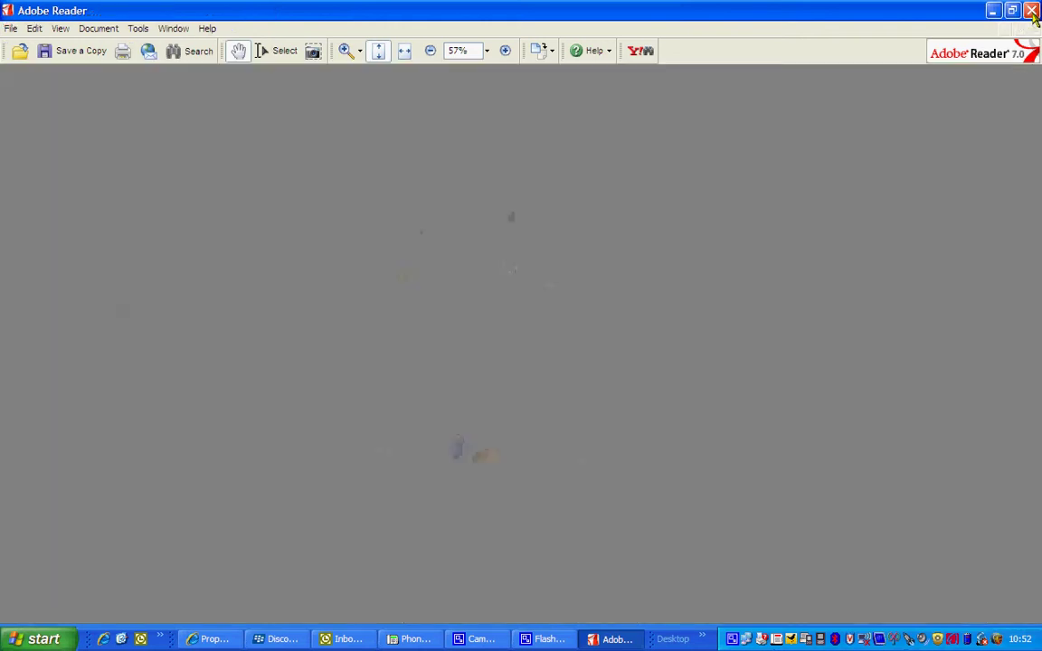
pyautogui.moveTo(1037, 255); pyautogui.dragTo(1037, 149)
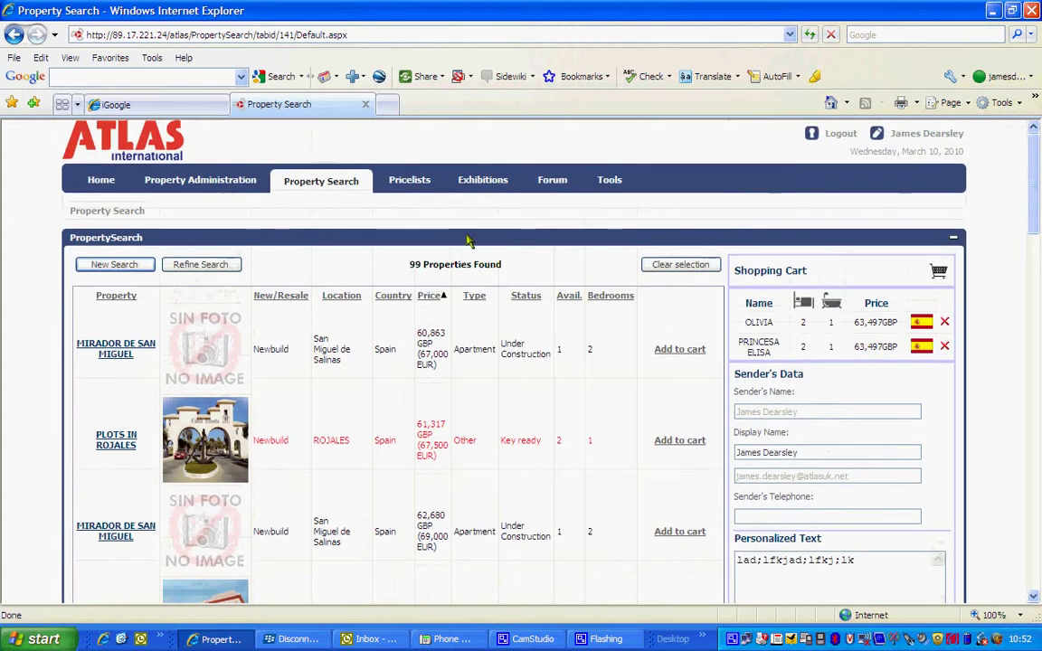
# Start a New Search, then go to the Documents Library.
pyautogui.click(138, 264)
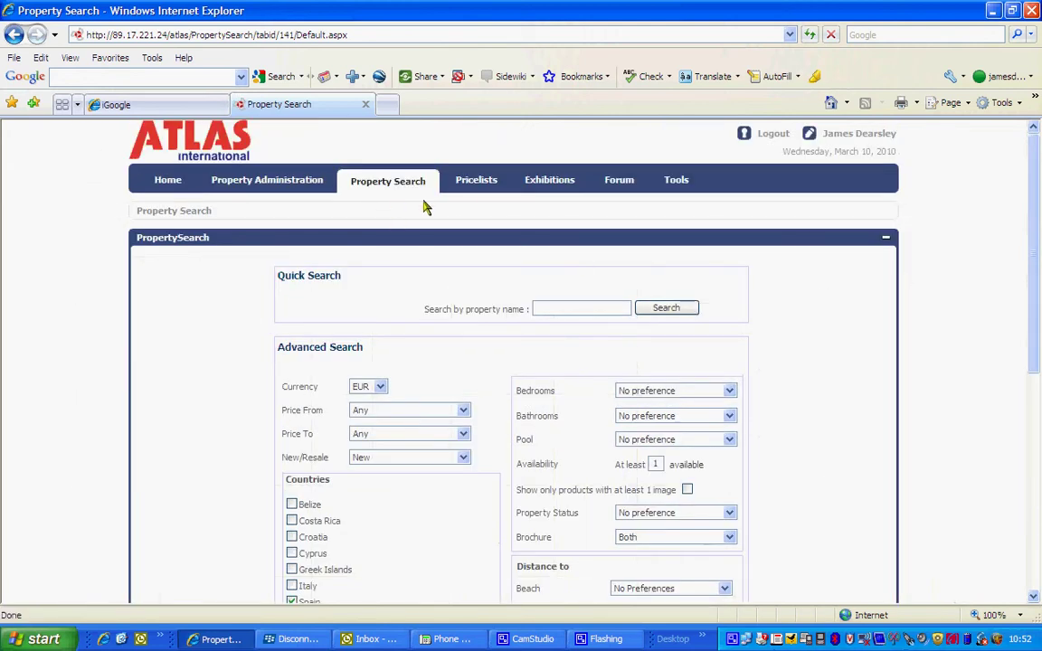
pyautogui.moveTo(479, 187)
pyautogui.click(678, 188)
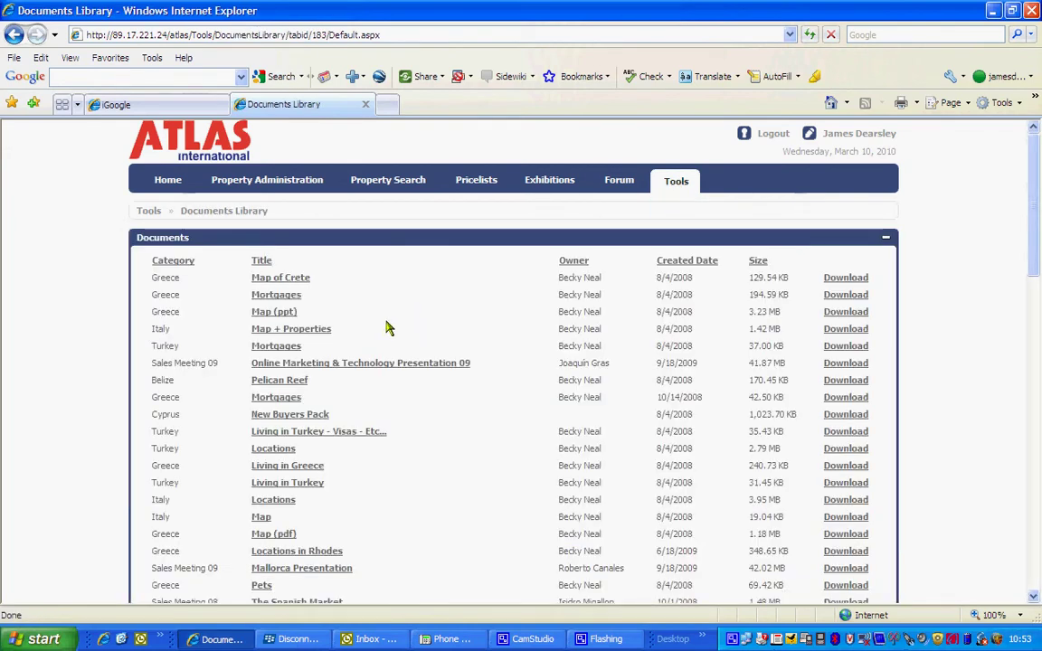
# Download the Turkey QuickRef Card (TurkeyQuickrefcard2009.ppt) from the Documents Library and open it in PowerPoint.
pyautogui.scroll(-1, 391, 313)
pyautogui.scroll(-1, 391, 313)
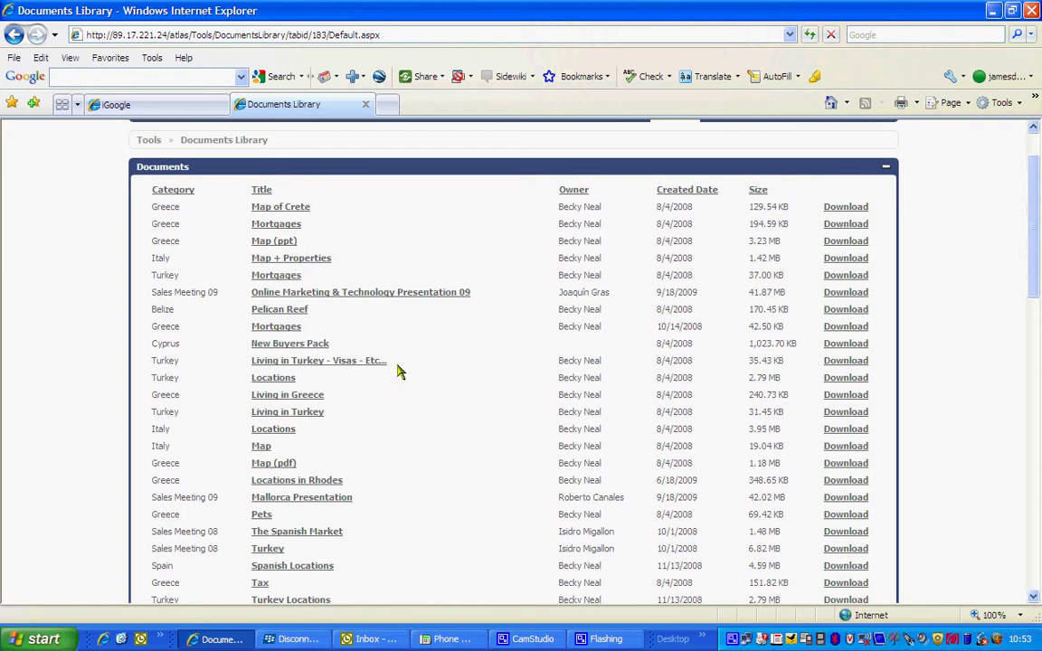
pyautogui.scroll(-3, 201, 390)
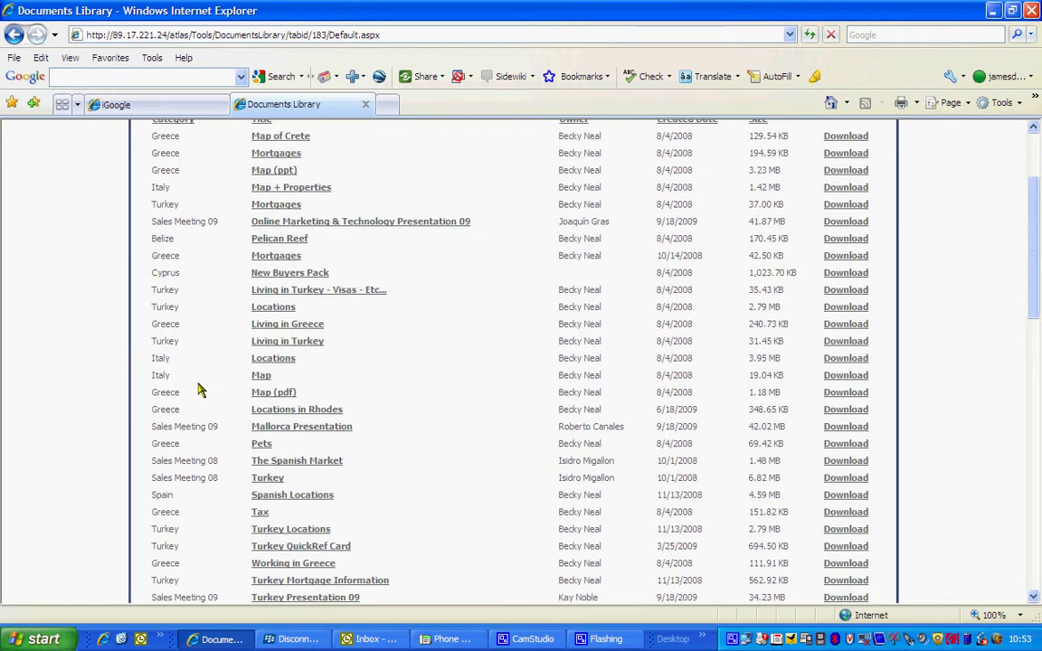
pyautogui.scroll(-2, 200, 391)
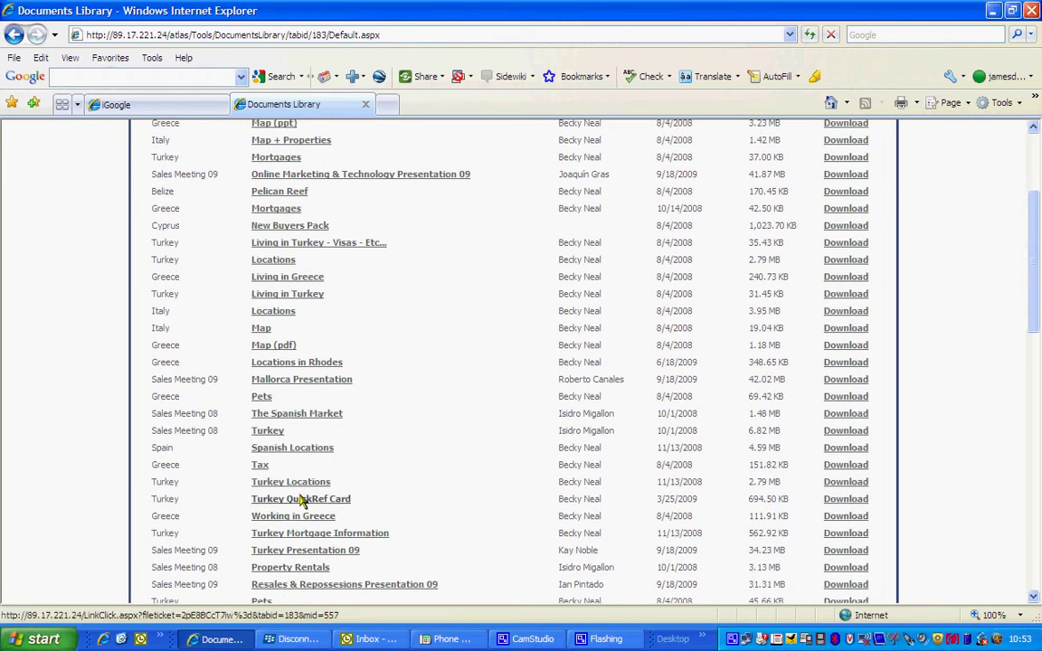
pyautogui.click(846, 509)
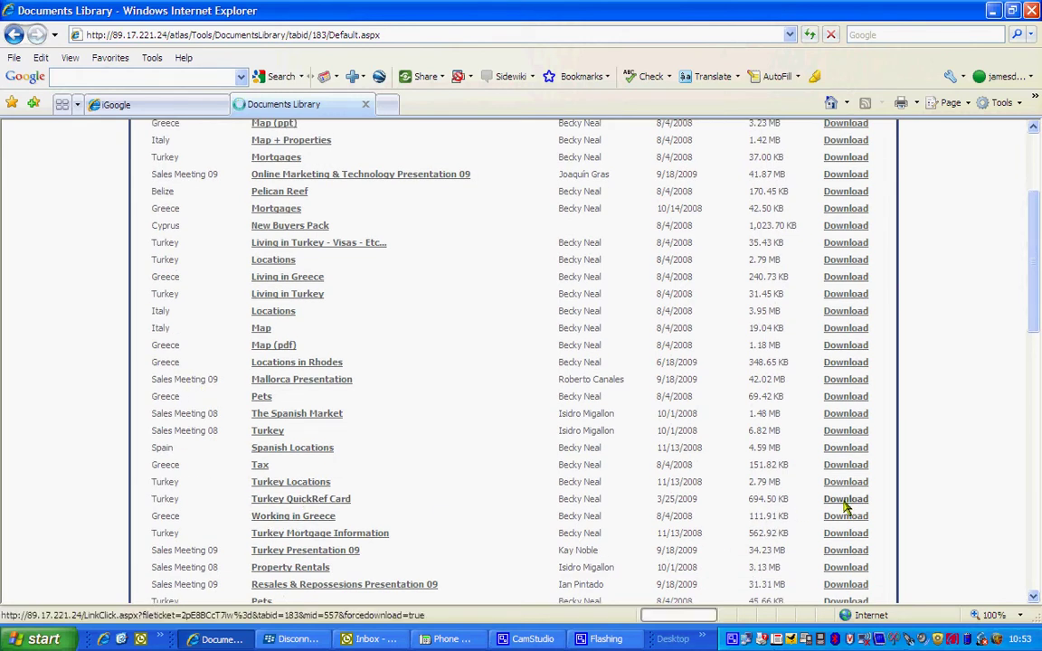
pyautogui.click(503, 333)
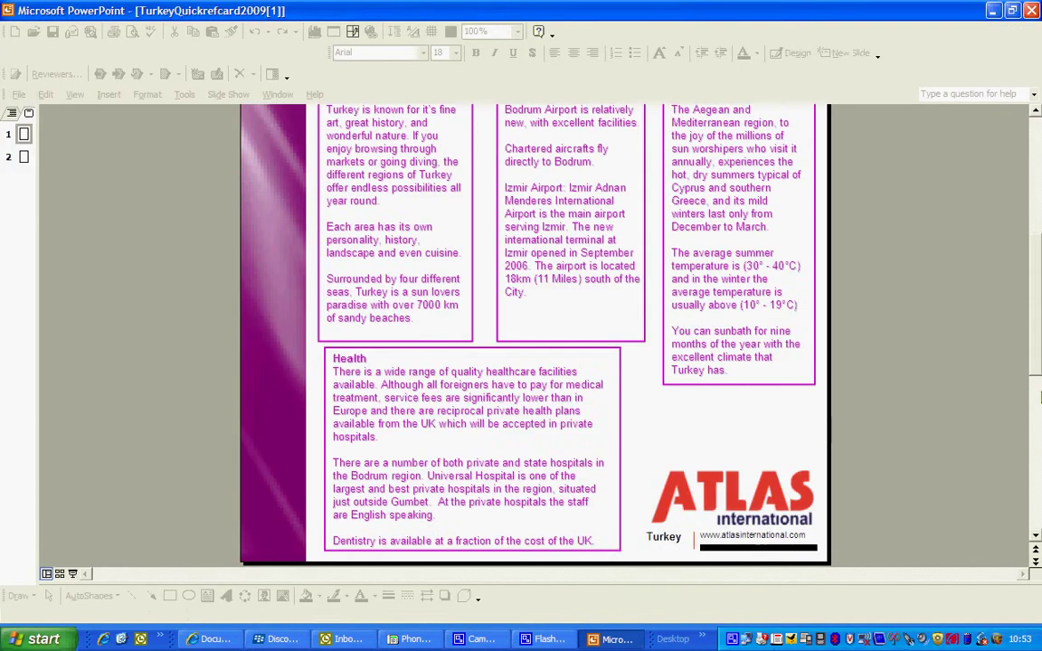
# View slide 1 of the two-slide Turkey QuickRef Card, then close PowerPoint.
pyautogui.moveTo(1035, 299); pyautogui.dragTo(1034, 163)
pyautogui.scroll(1, 631, 354)
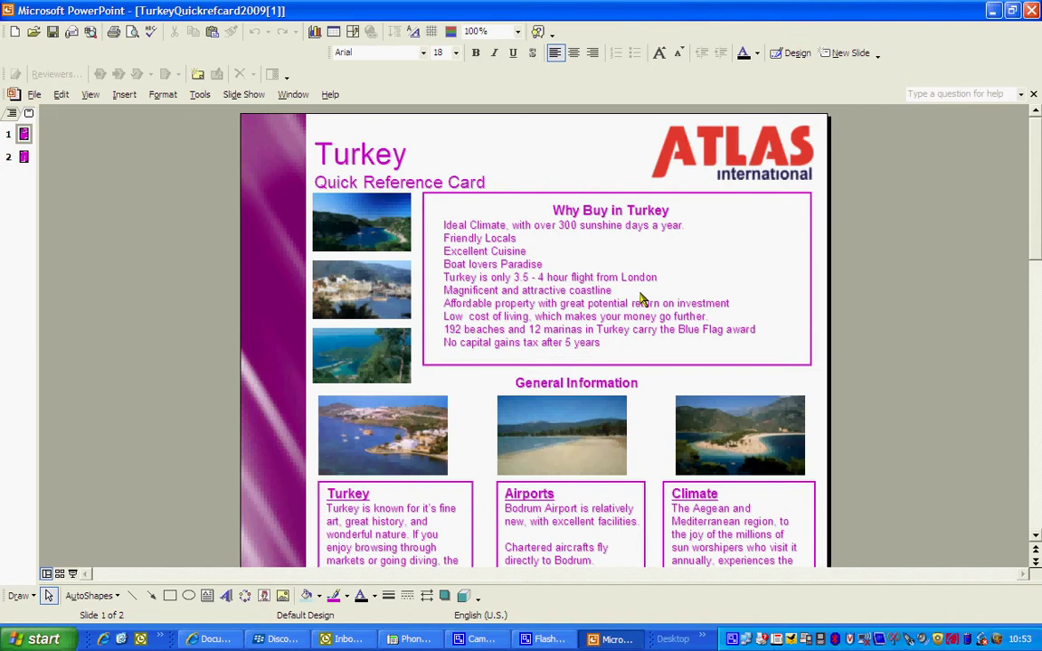
pyautogui.click(1031, 10)
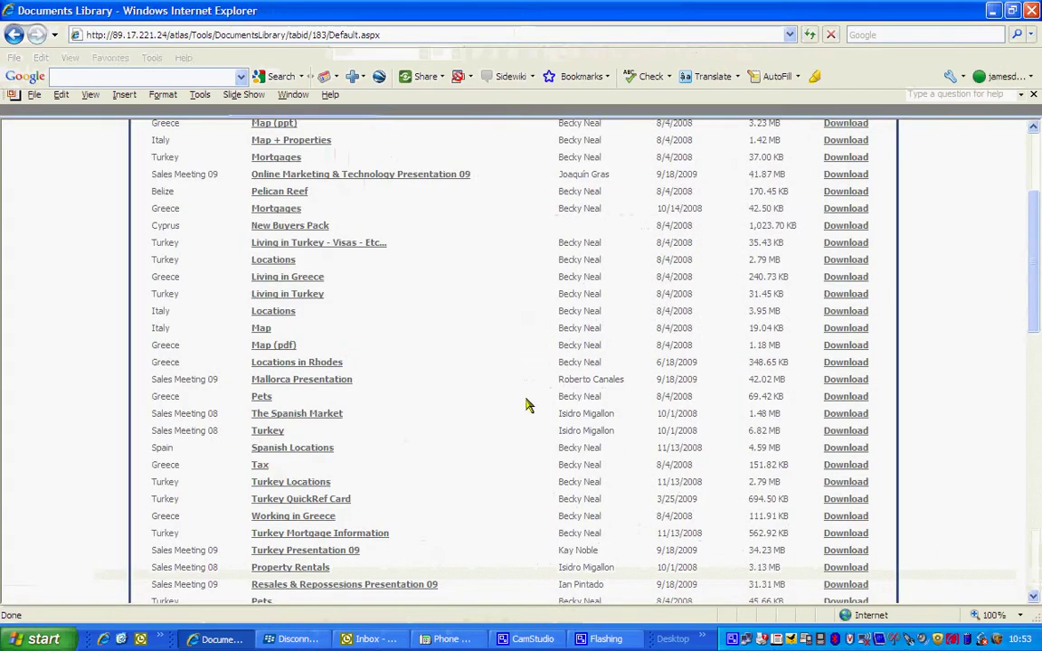
# In the Map Tool, filter markers to country Italy and type Beach, then map AMANTEA.
pyautogui.moveTo(1034, 313); pyautogui.dragTo(1034, 218)
pyautogui.click(677, 183)
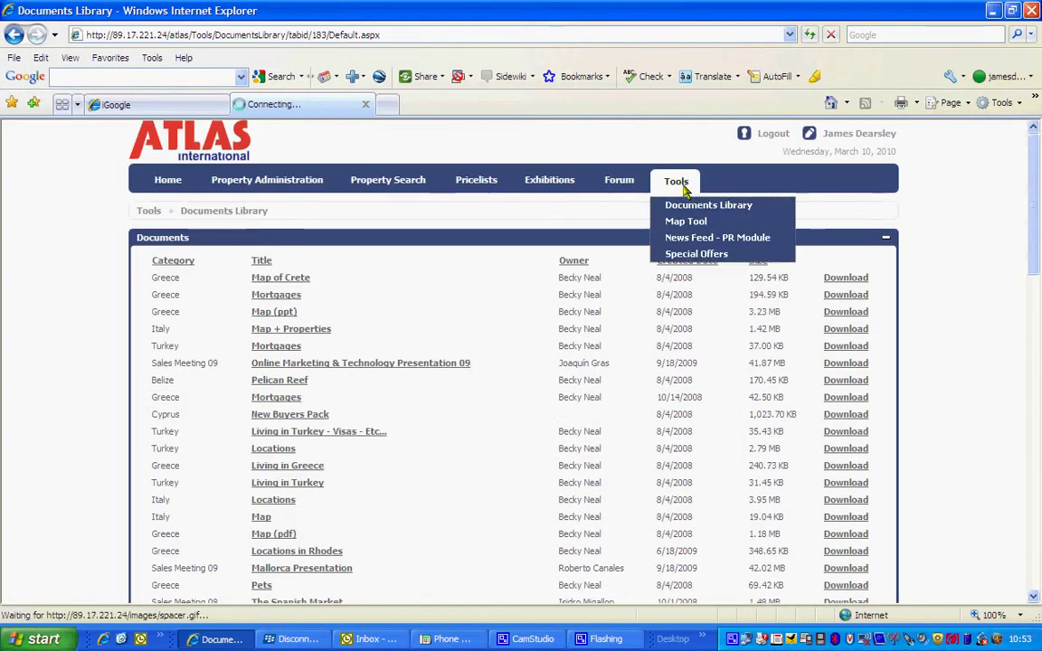
pyautogui.click(694, 228)
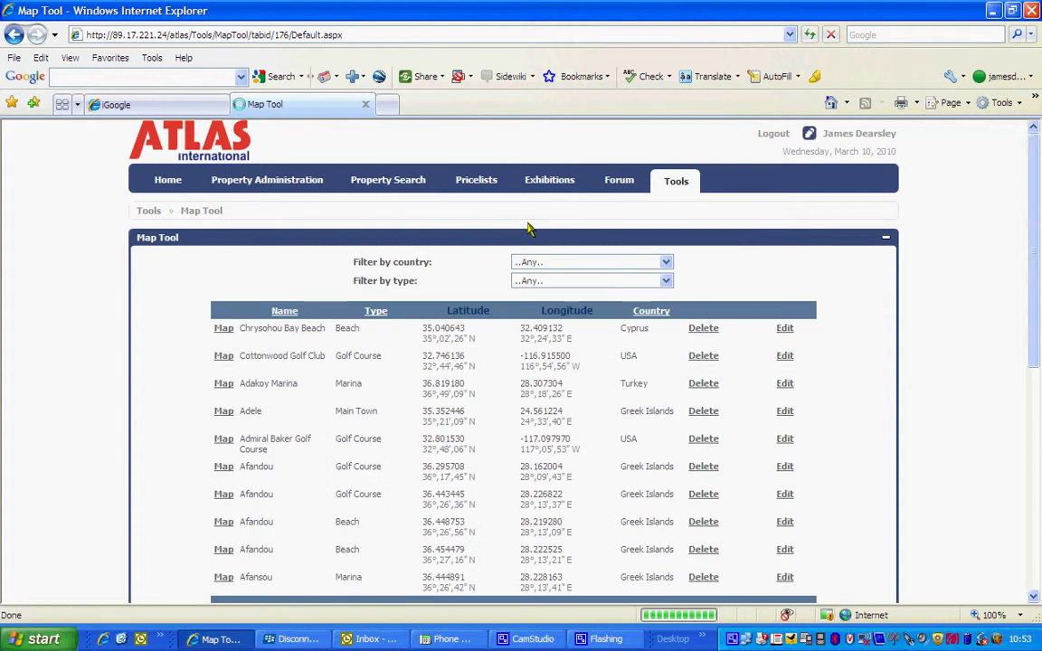
pyautogui.click(540, 266)
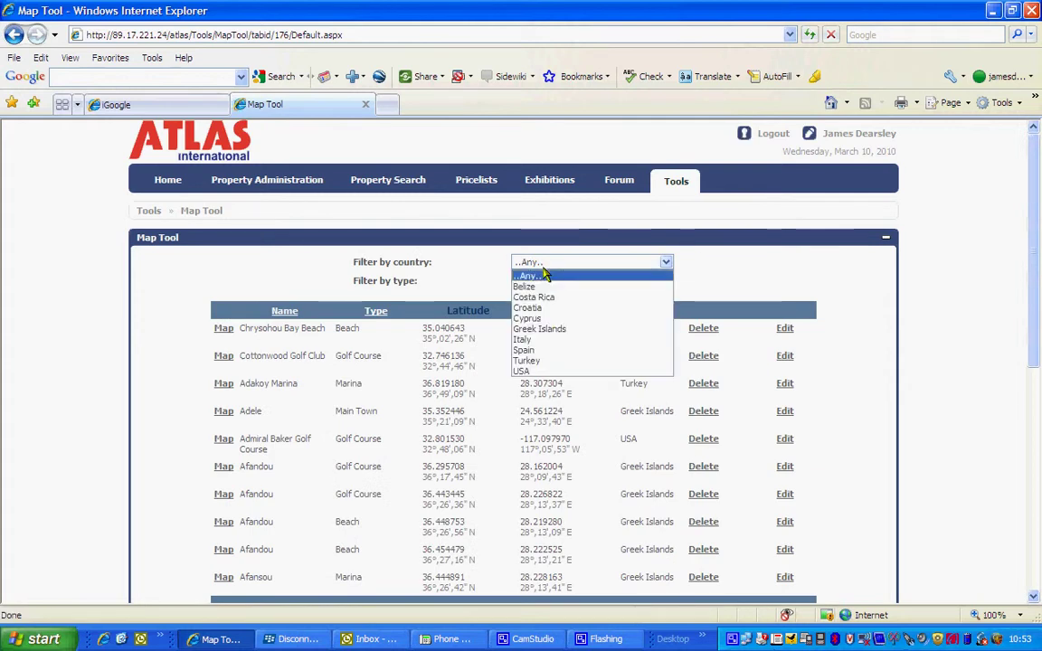
pyautogui.click(546, 341)
pyautogui.click(533, 283)
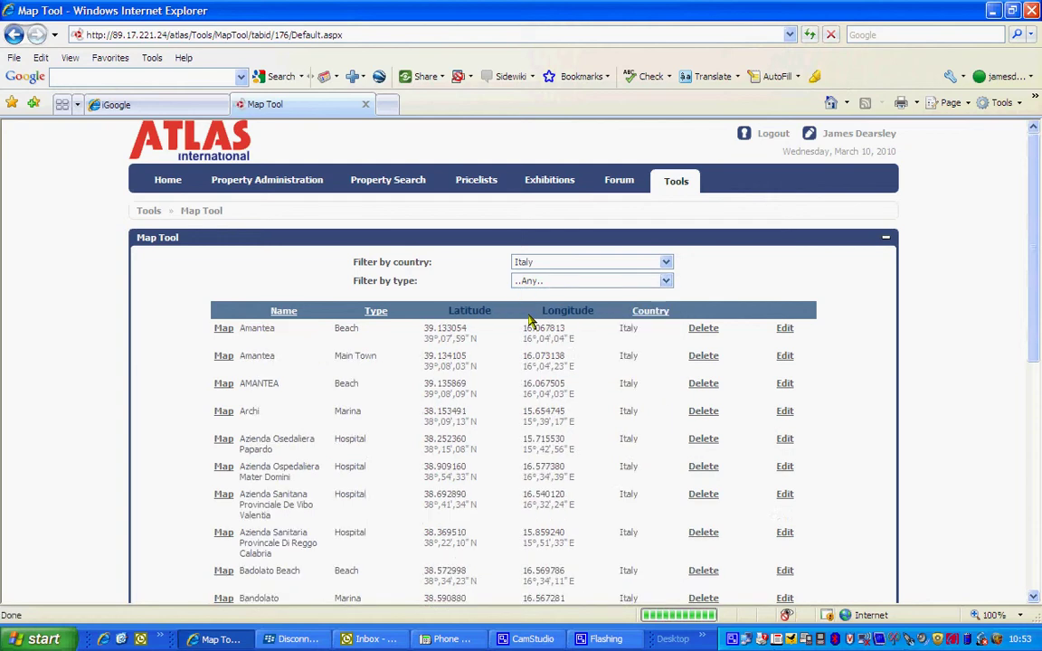
pyautogui.click(539, 284)
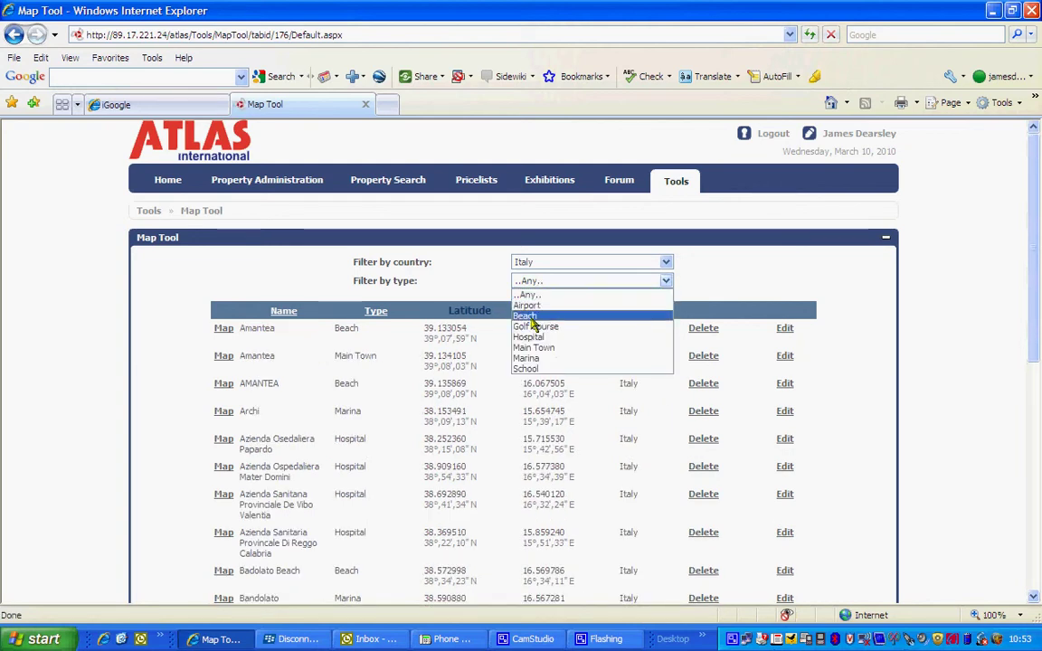
pyautogui.click(532, 316)
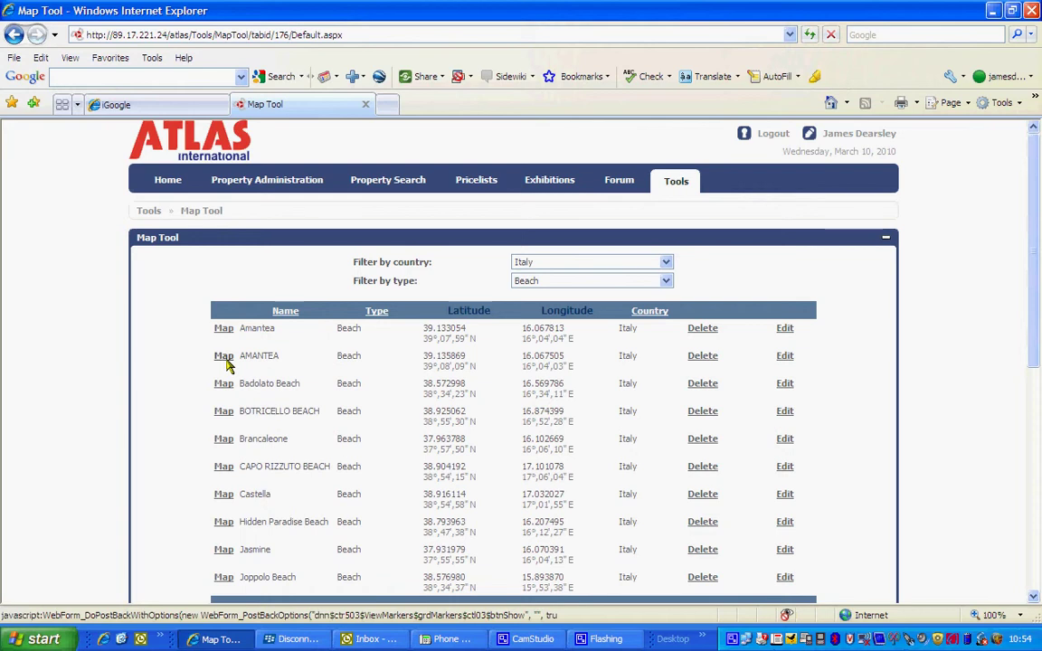
pyautogui.click(225, 358)
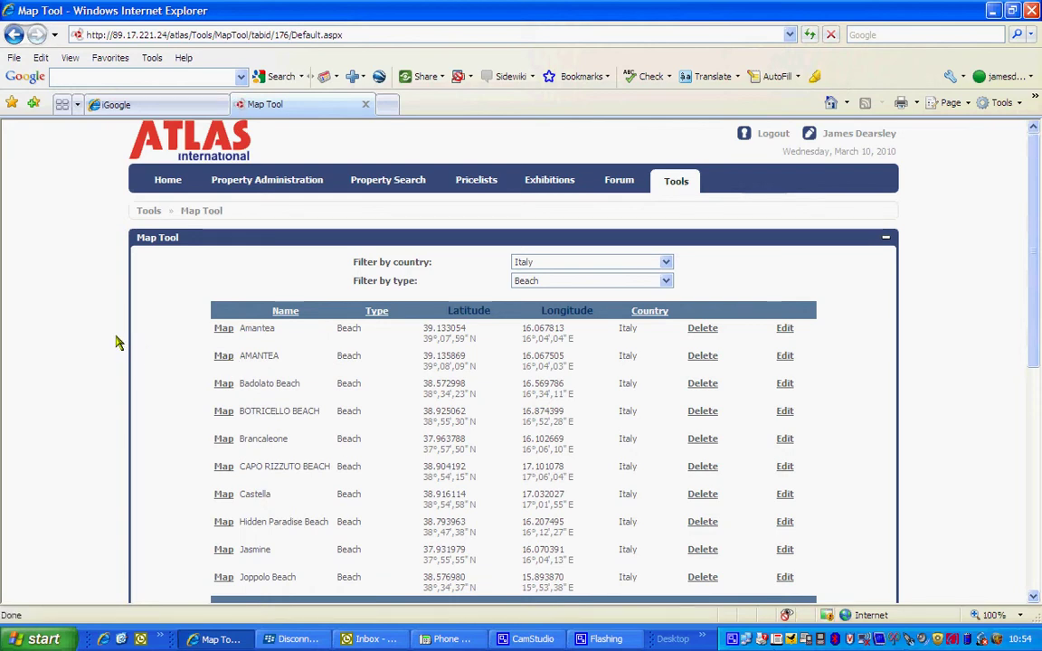
pyautogui.scroll(-8, 116, 342)
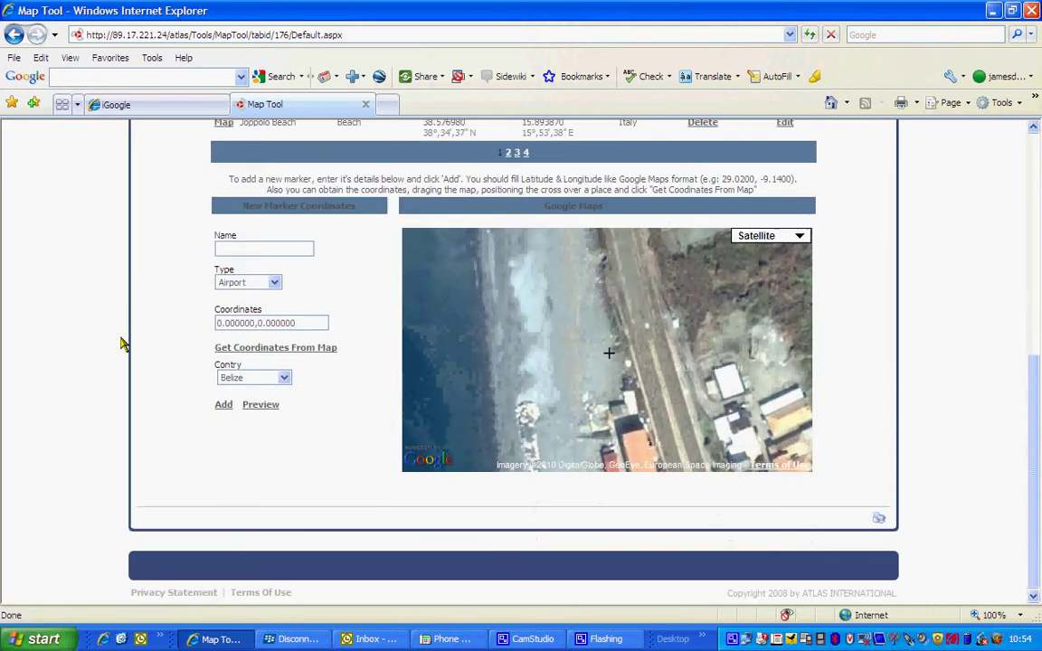
# Zoom the Amantea map out, switch it from Satellite to Map view, and centre Amantea.
pyautogui.scroll(-3, 659, 340)
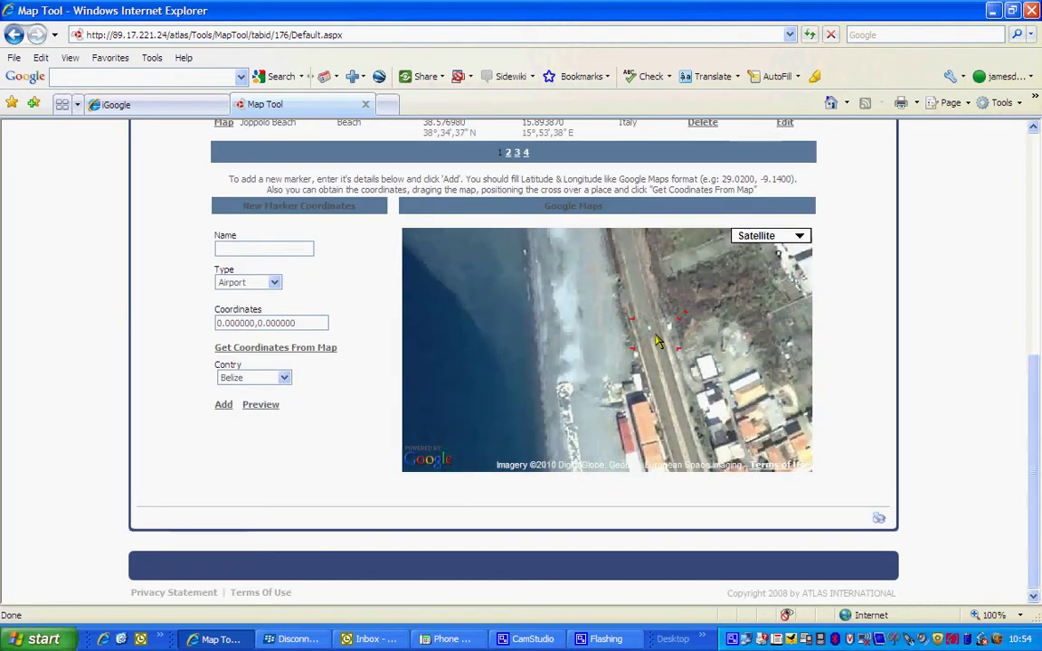
pyautogui.click(767, 236)
pyautogui.click(774, 251)
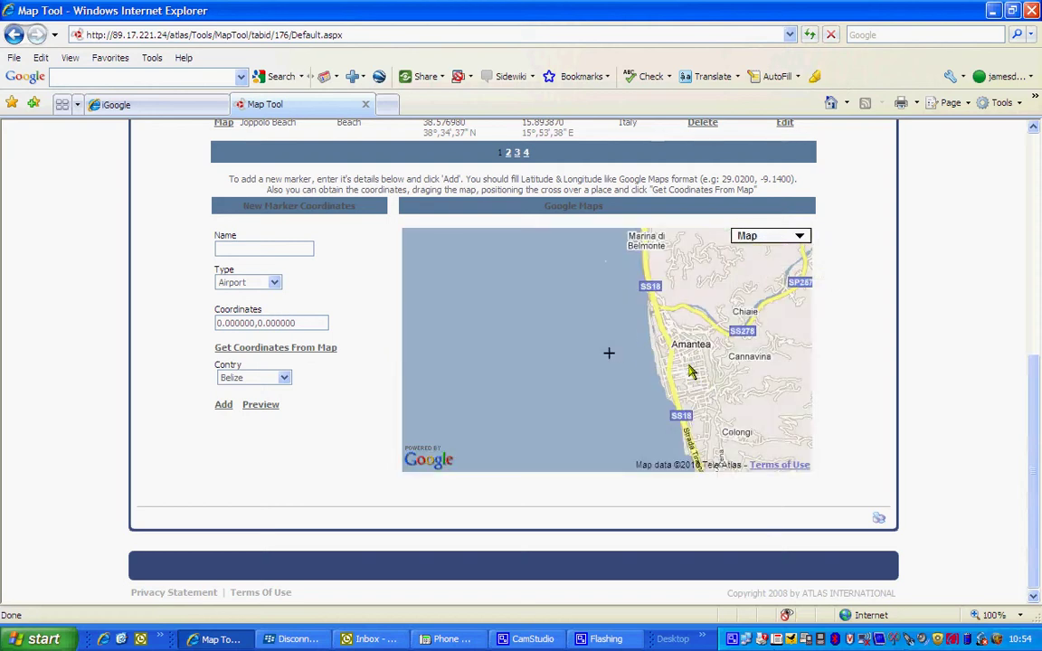
pyautogui.scroll(-1, 685, 364)
pyautogui.moveTo(706, 383)
pyautogui.mouseDown()
pyautogui.moveTo(614, 292)
pyautogui.moveTo(688, 384)
pyautogui.mouseUp()
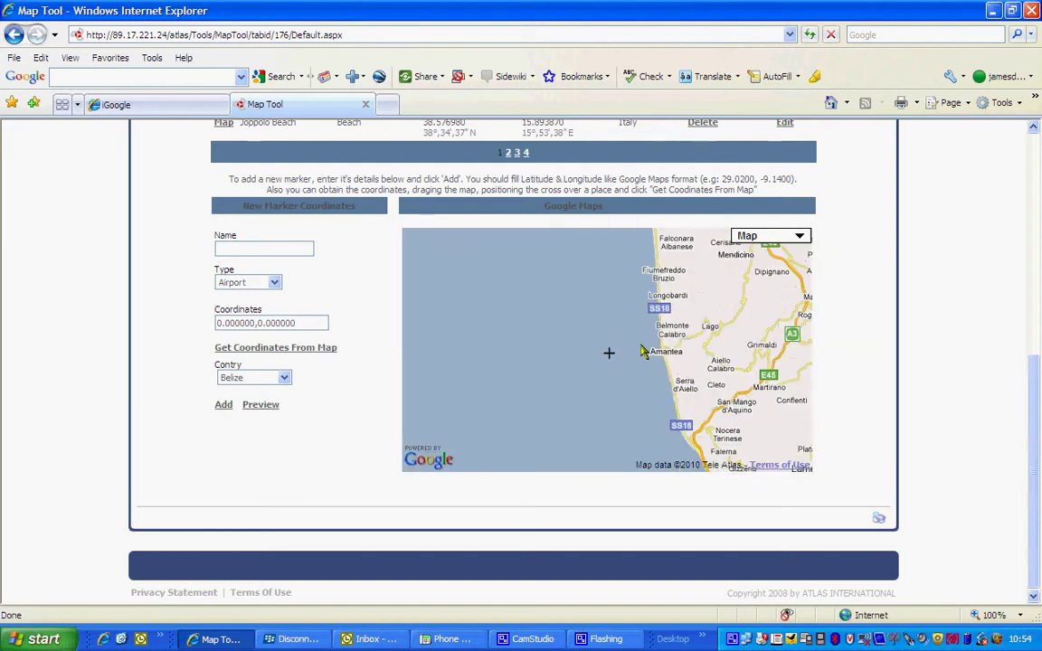
pyautogui.scroll(5, 1038, 444)
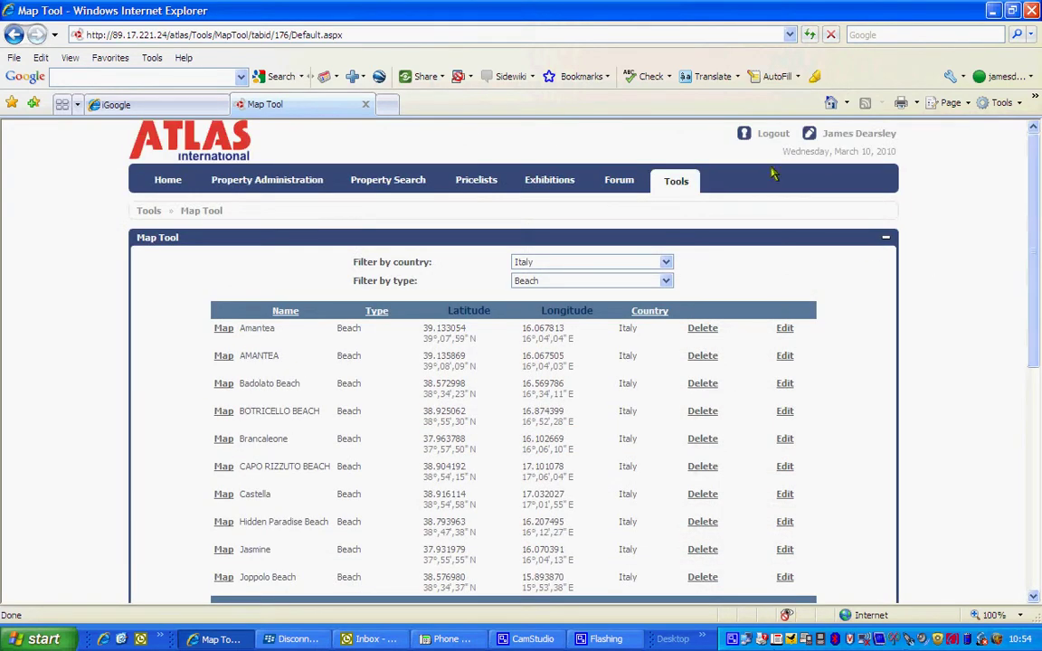
# Return to the portal Home page with the Automatic NewsFeed and NEWS posts.
pyautogui.click(203, 155)
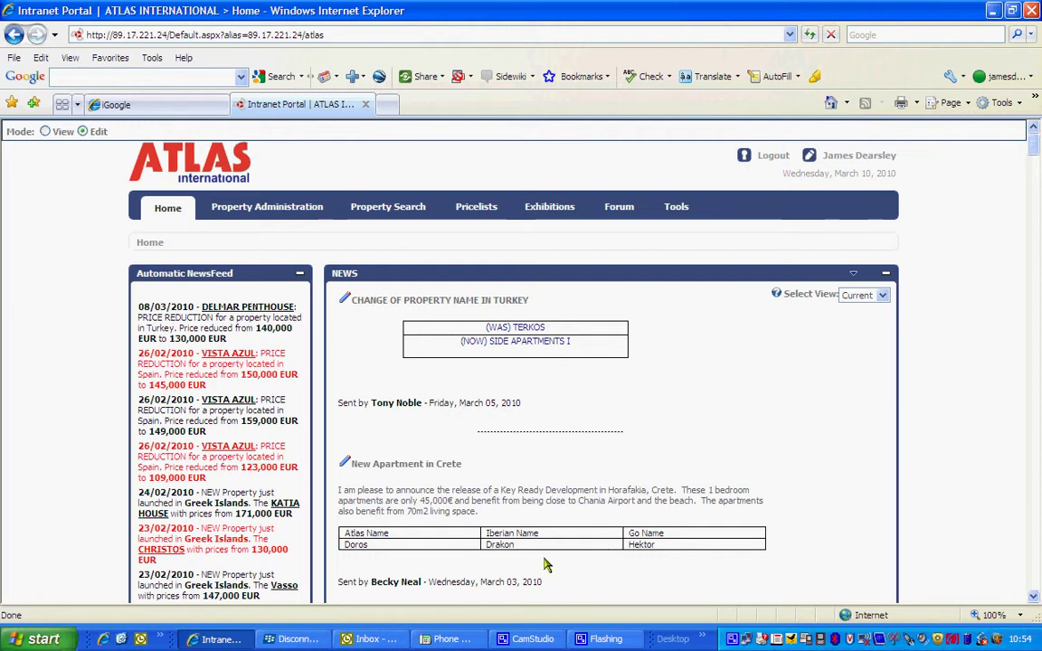
pyautogui.click(533, 640)
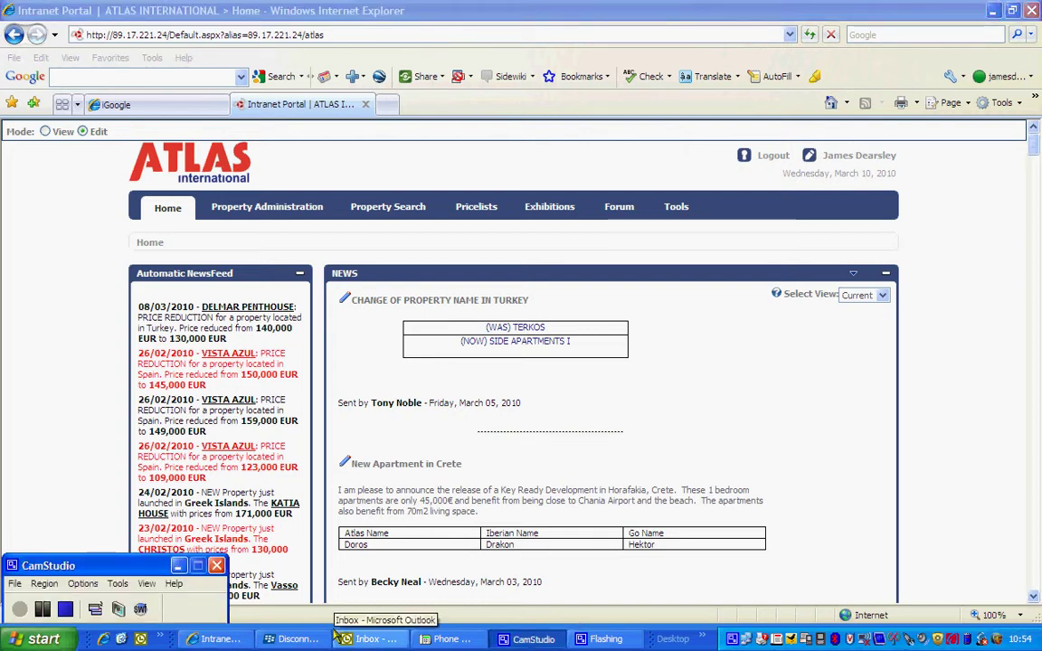